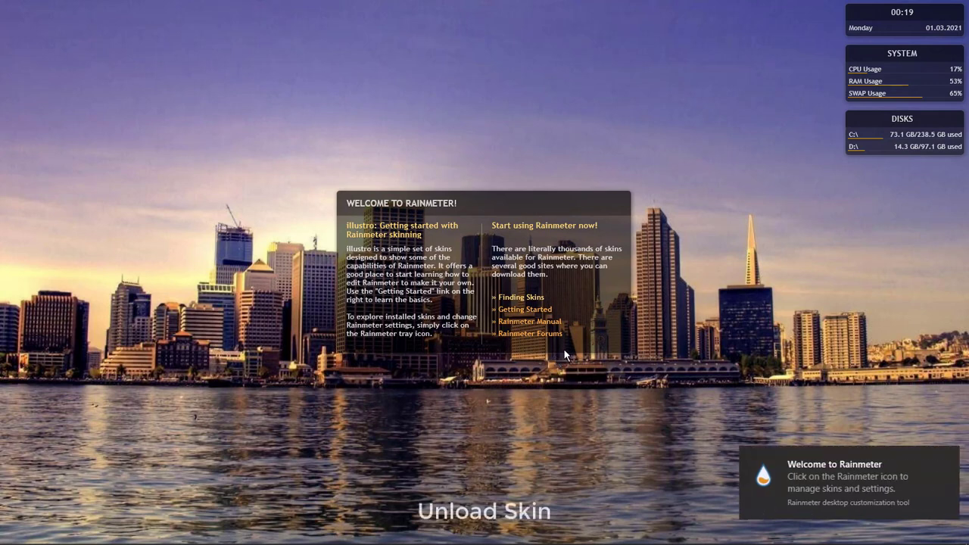
# Unload the illustro Welcome, Disks, System and clock skins from the desktop.
pyautogui.rightClick(593, 313)
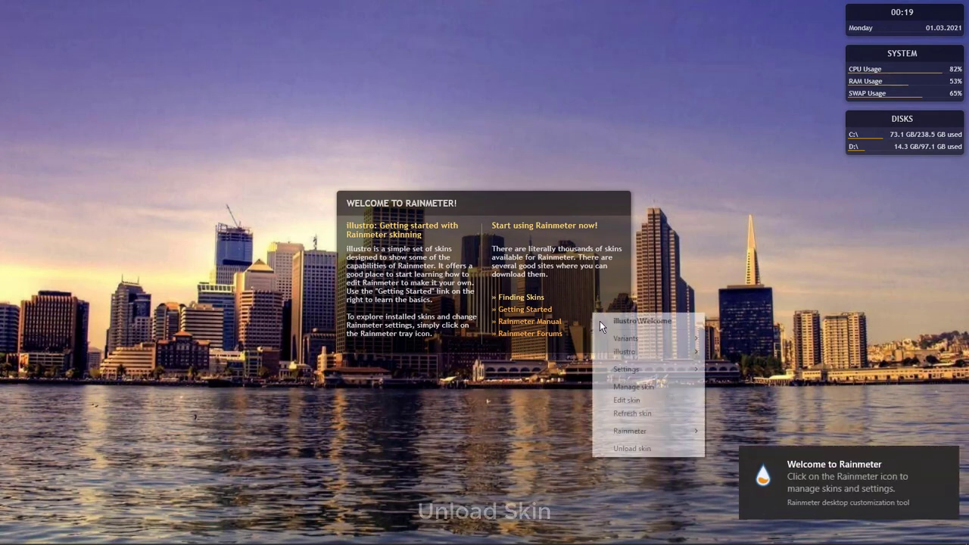
pyautogui.click(628, 449)
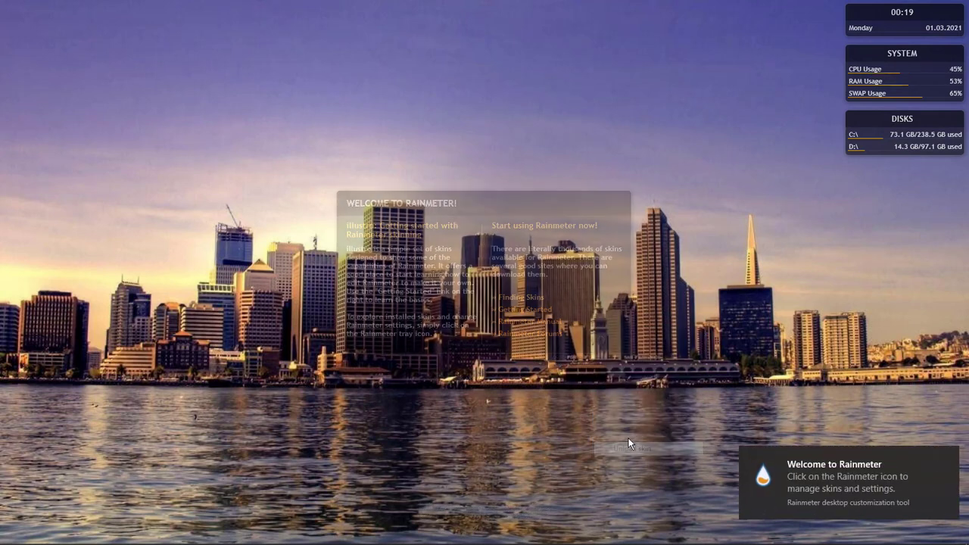
pyautogui.rightClick(876, 140)
pyautogui.click(898, 269)
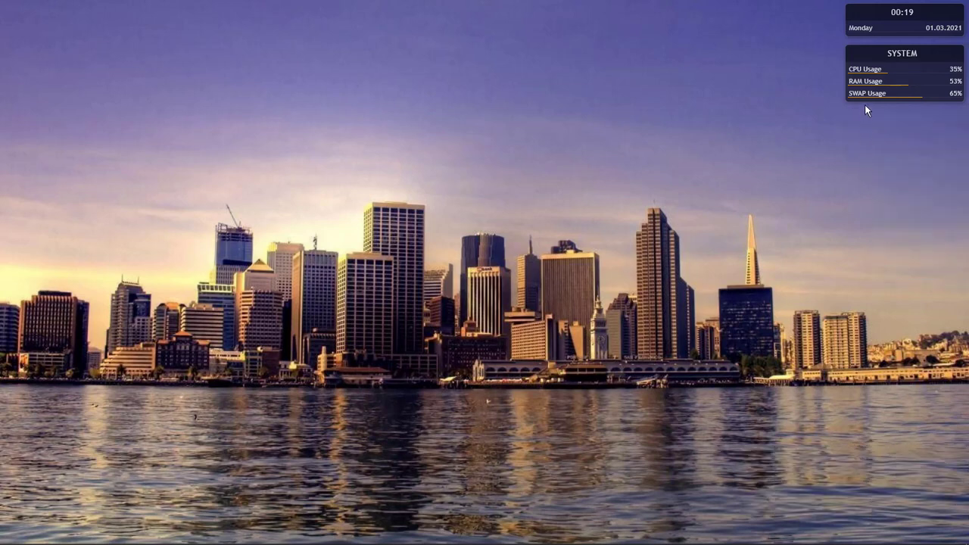
pyautogui.rightClick(866, 89)
pyautogui.click(903, 219)
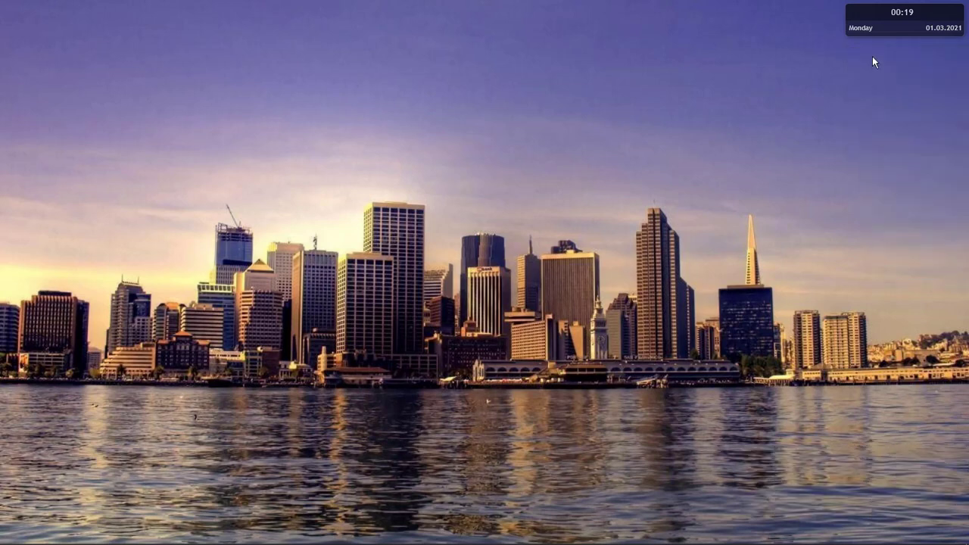
pyautogui.rightClick(872, 25)
pyautogui.click(905, 159)
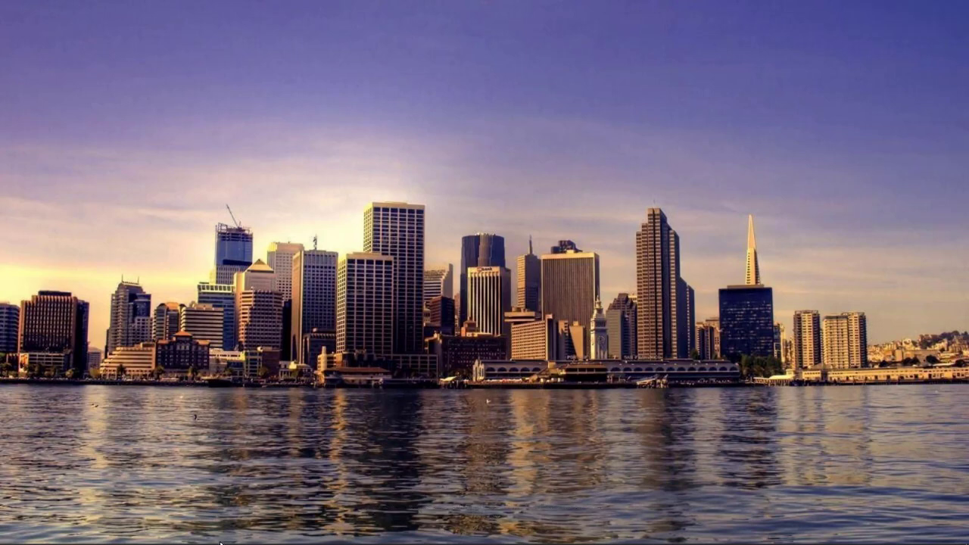
# Switch to Chrome, download the gray concrete road photo from Unsplash for free and open the downloaded image.
pyautogui.click(173, 532)
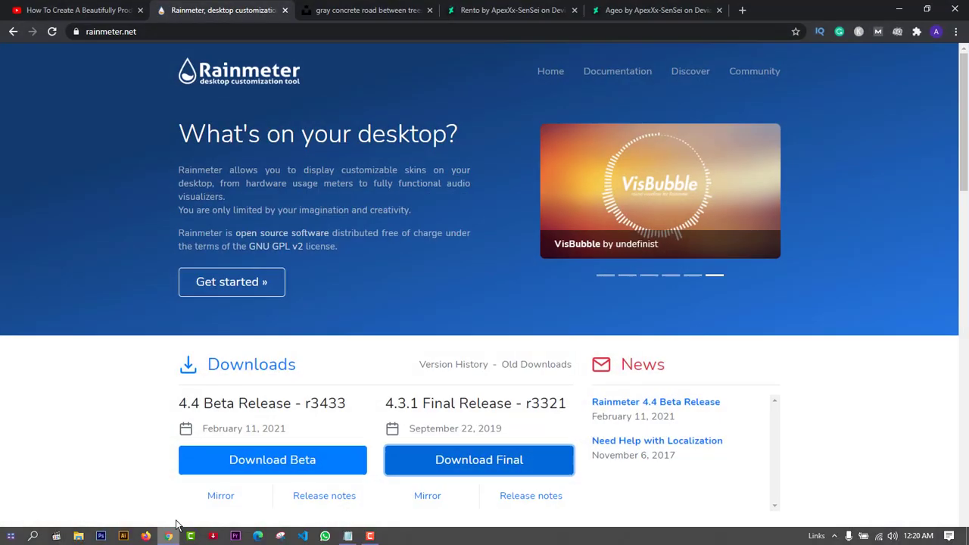
pyautogui.click(325, 11)
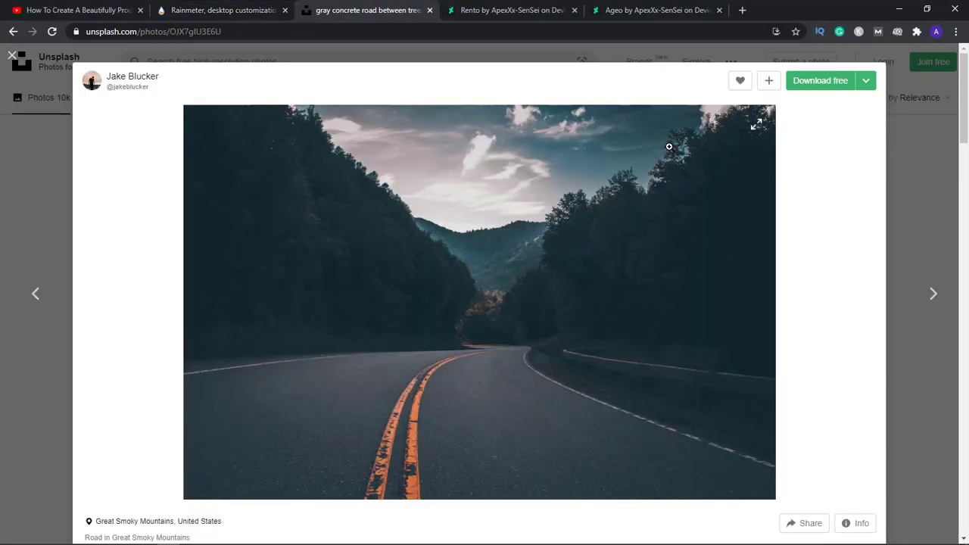
pyautogui.click(816, 88)
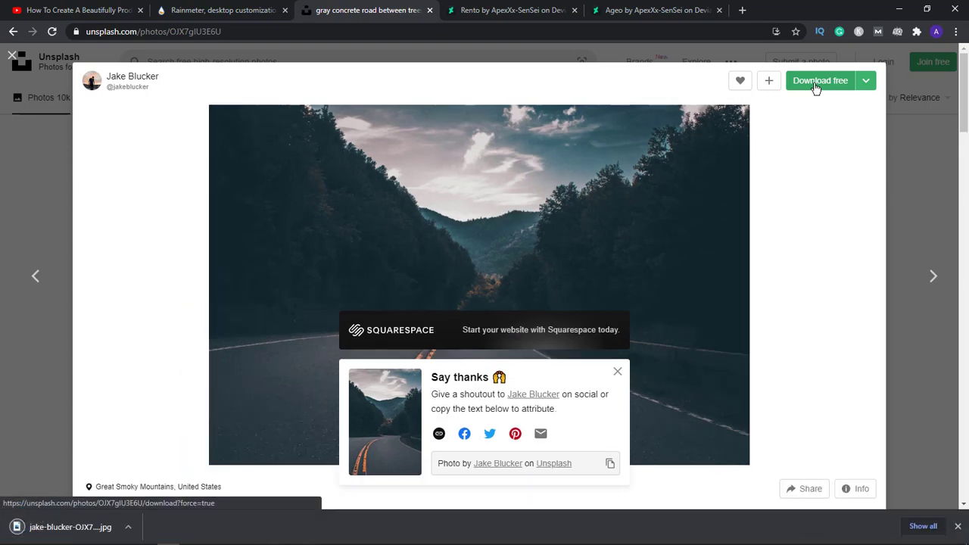
pyautogui.click(127, 529)
pyautogui.click(149, 452)
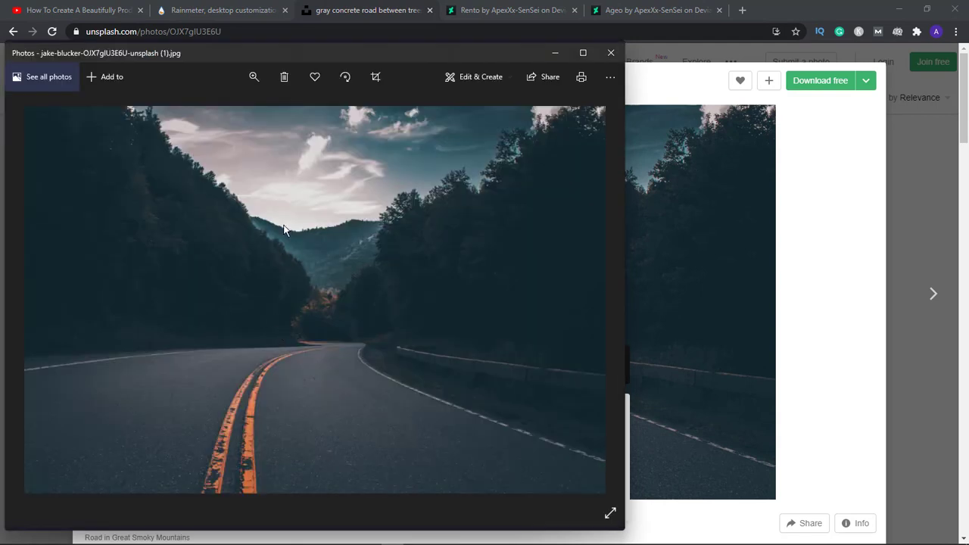
# Set the opened road photo as the desktop background, then close the photo viewer and minimize the browser.
pyautogui.rightClick(282, 217)
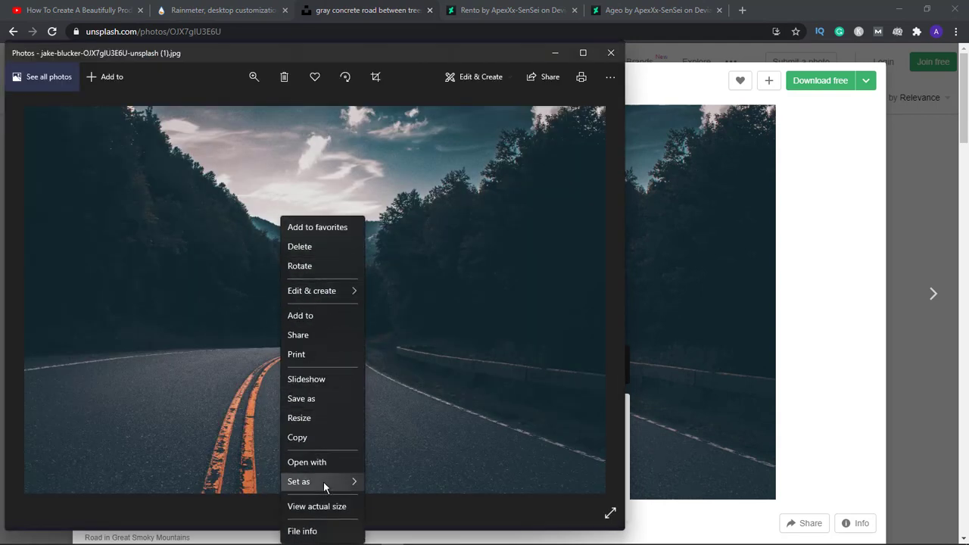
pyautogui.moveTo(323, 481)
pyautogui.click(385, 447)
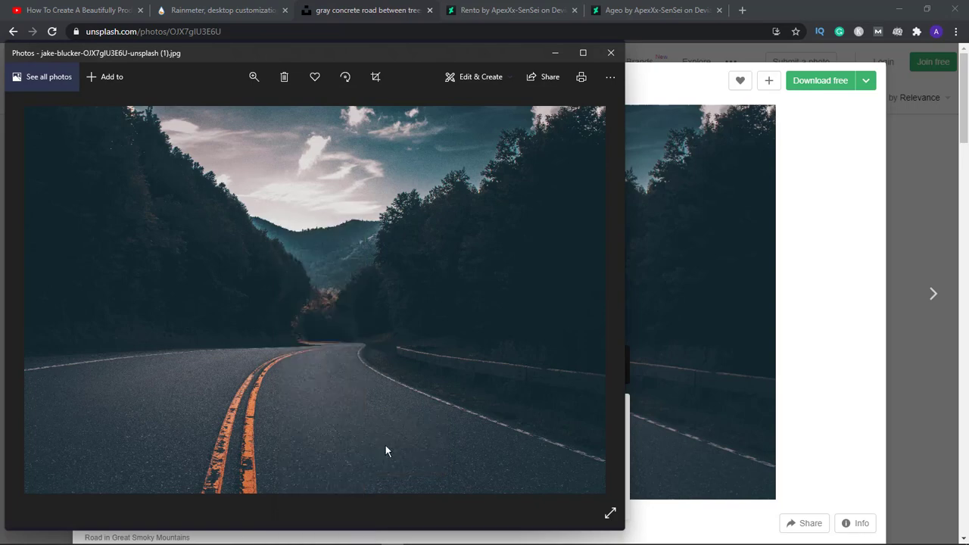
pyautogui.click(613, 53)
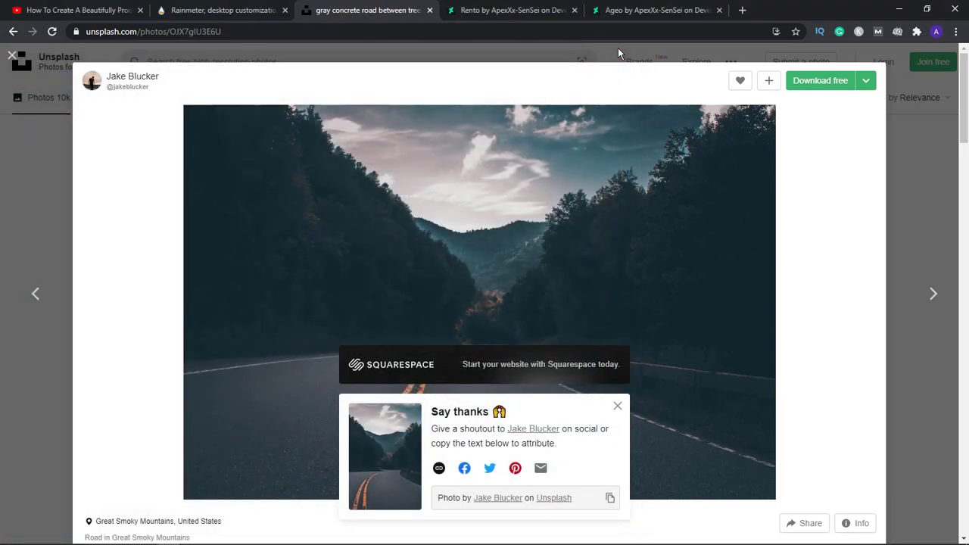
pyautogui.click(899, 9)
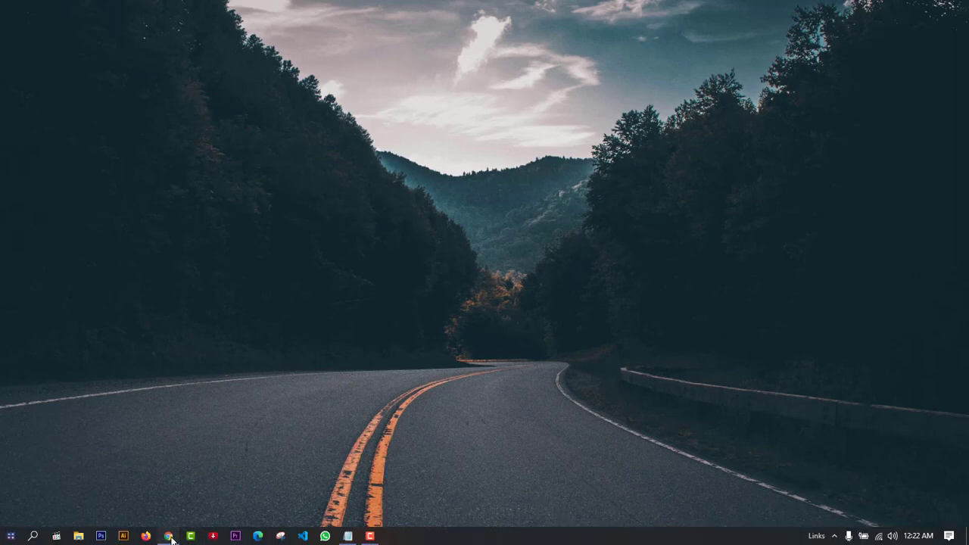
# Return to Chrome and download the Ageo skin package from its DeviantArt page.
pyautogui.click(169, 537)
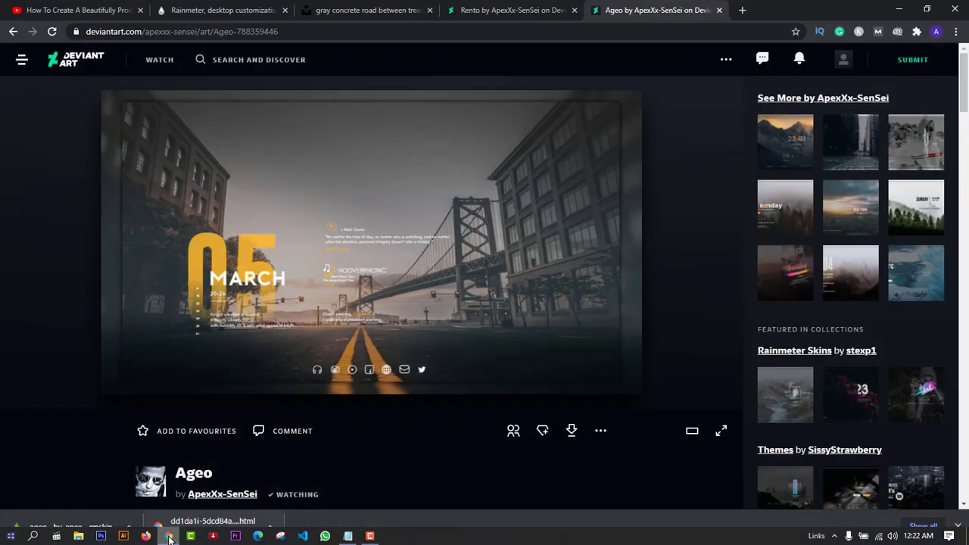
pyautogui.click(573, 430)
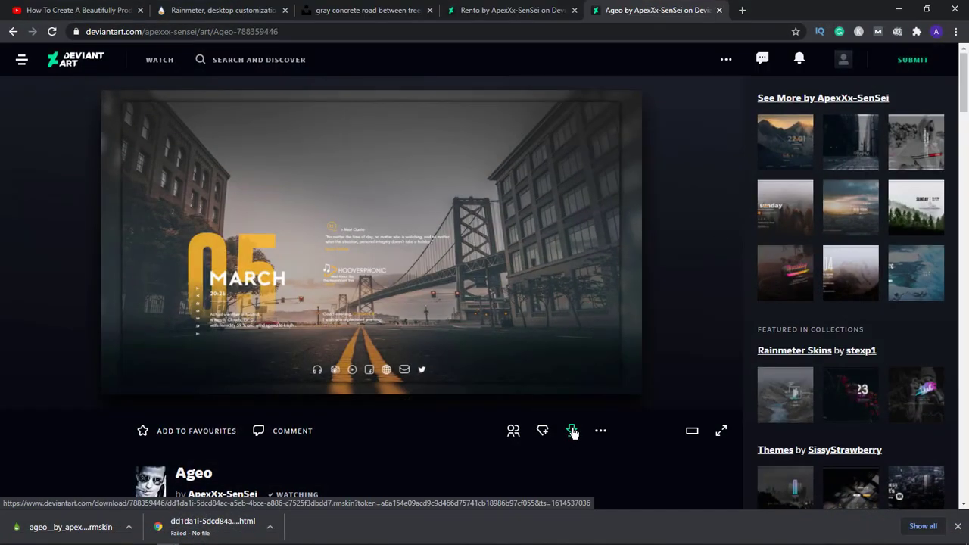
pyautogui.click(573, 432)
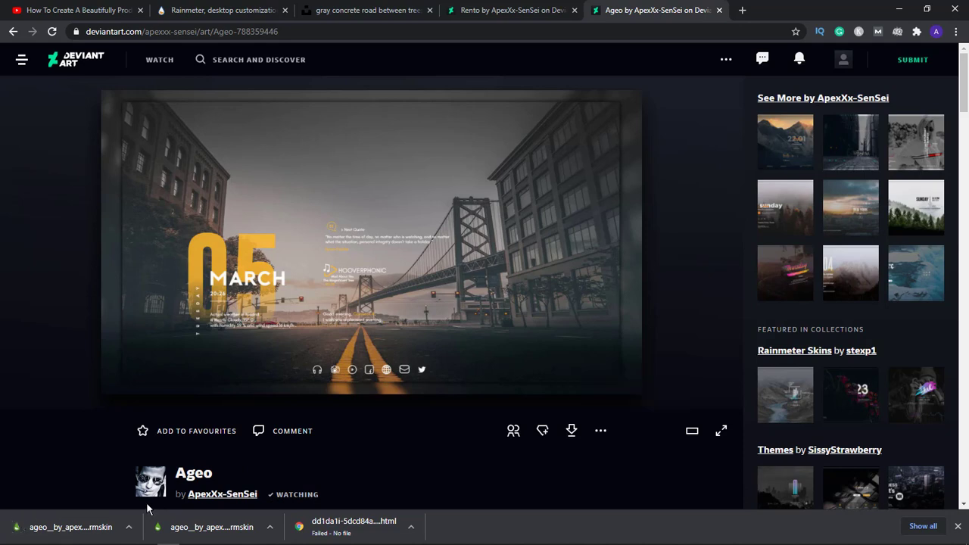
# Open the downloaded Ageo .rmskin package and install its skin and layout with the included layout applied.
pyautogui.click(131, 528)
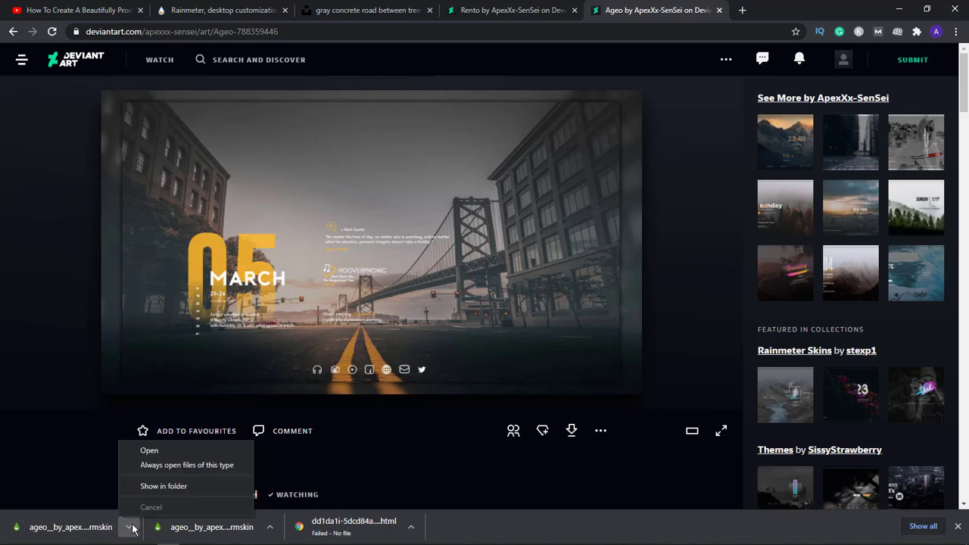
pyautogui.click(159, 451)
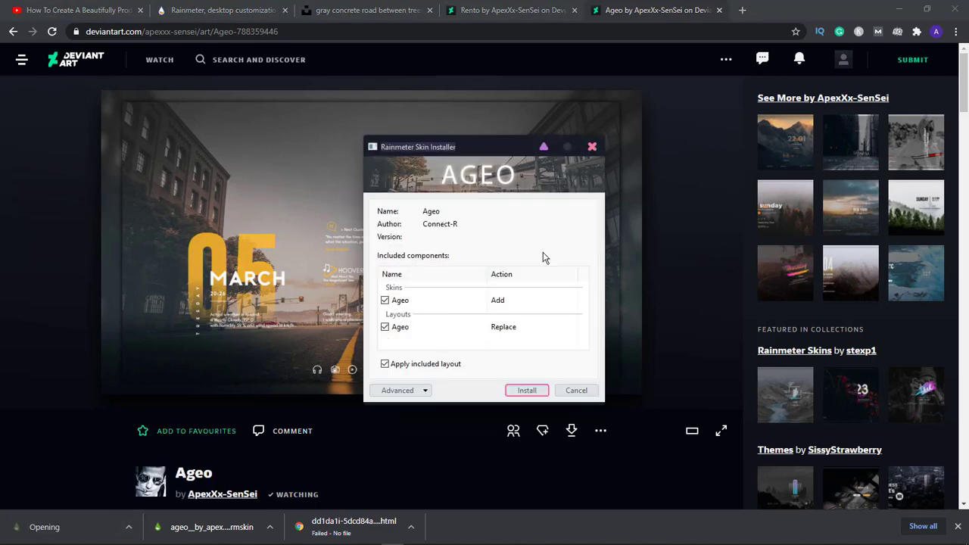
pyautogui.click(898, 9)
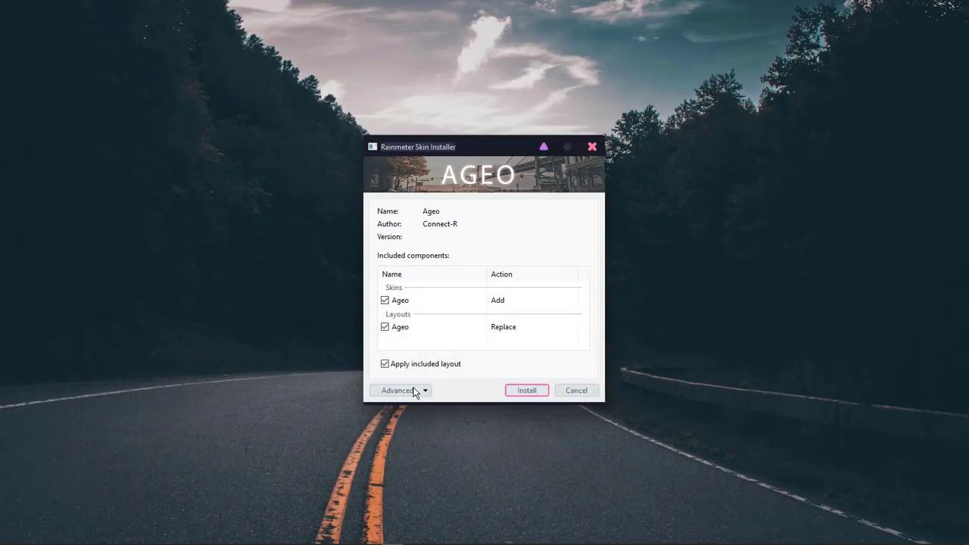
pyautogui.click(521, 390)
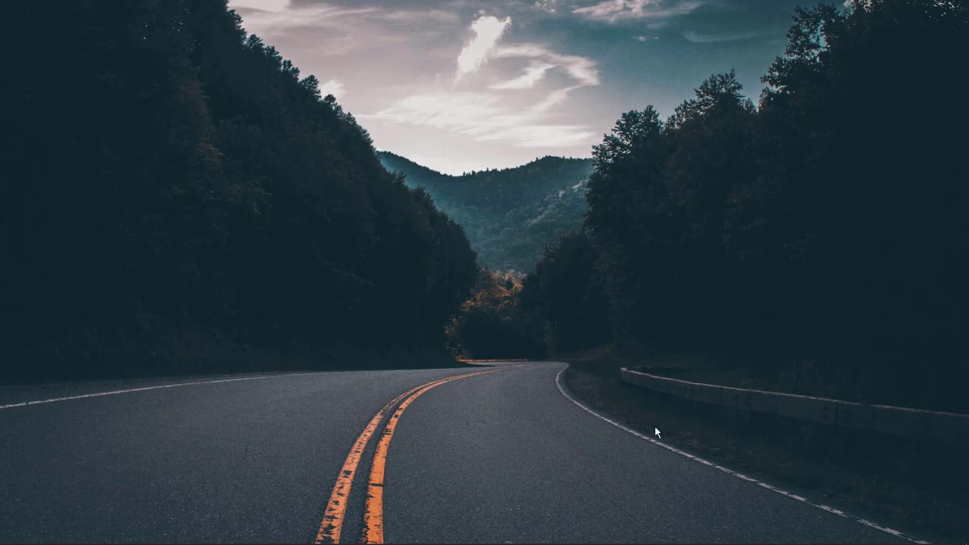
# Open the Rainmeter manager, load E-mail.ini from the Ageo skin and set its position to On desktop.
pyautogui.click(833, 537)
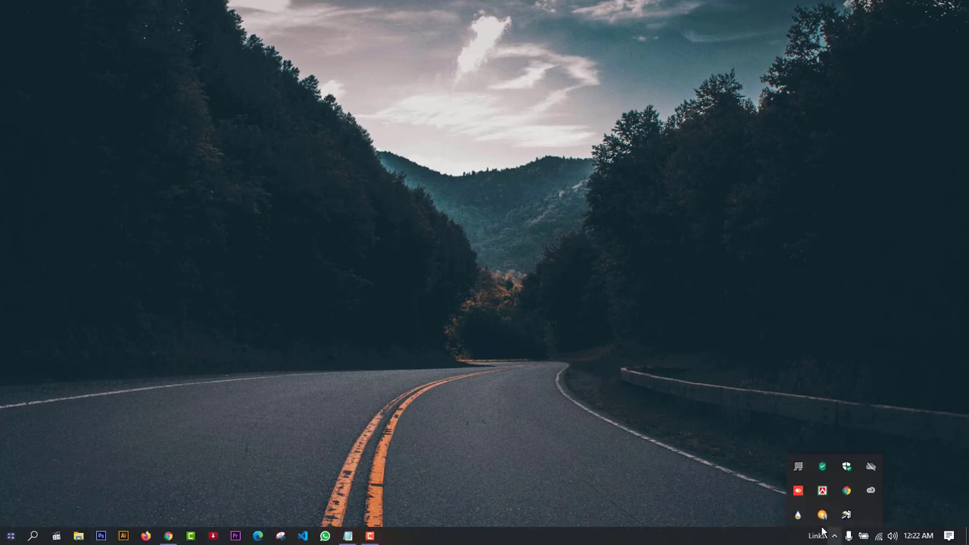
pyautogui.click(798, 515)
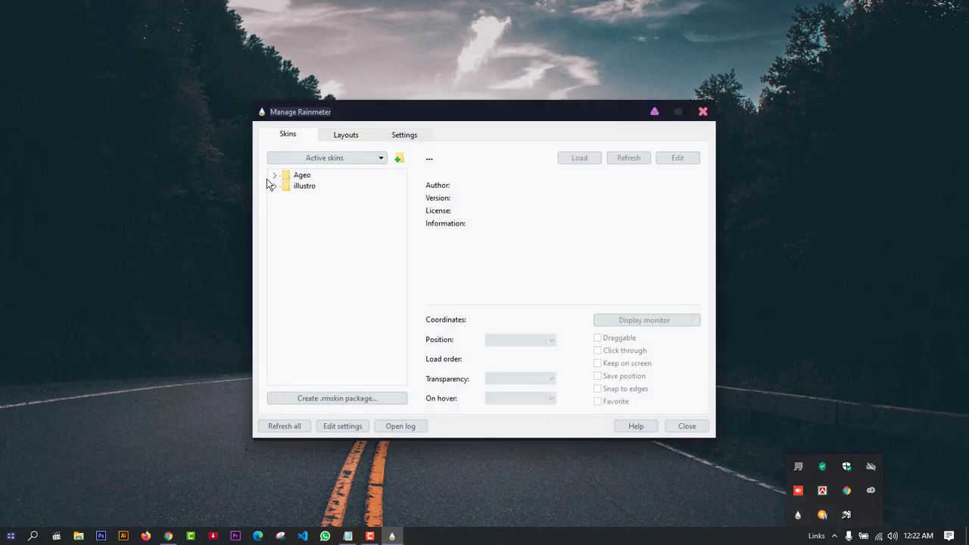
pyautogui.click(274, 177)
pyautogui.click(286, 187)
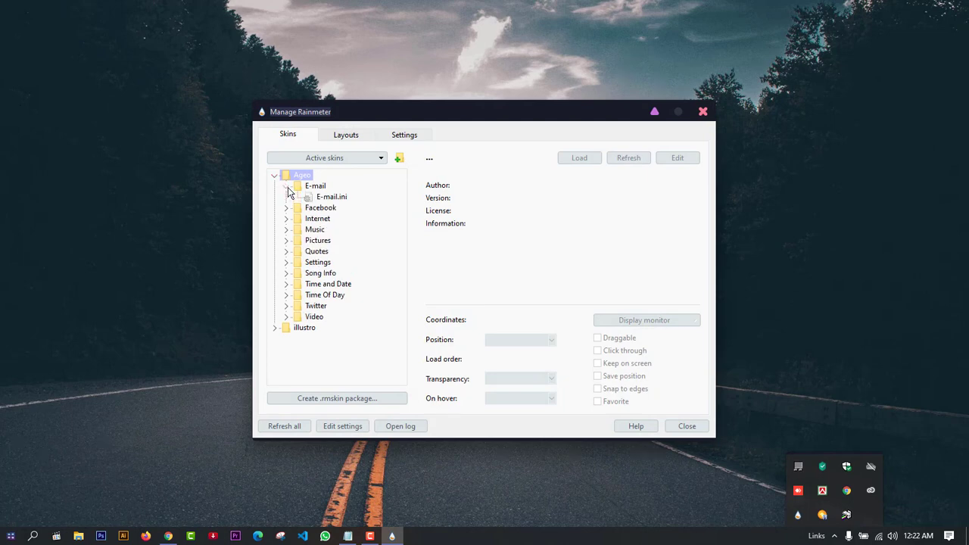
pyautogui.click(327, 198)
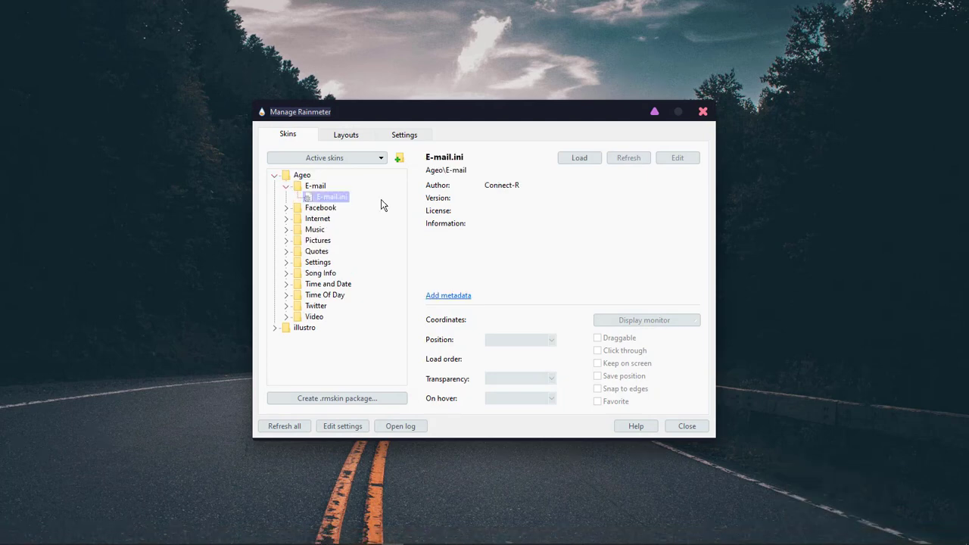
pyautogui.click(587, 159)
pyautogui.click(522, 340)
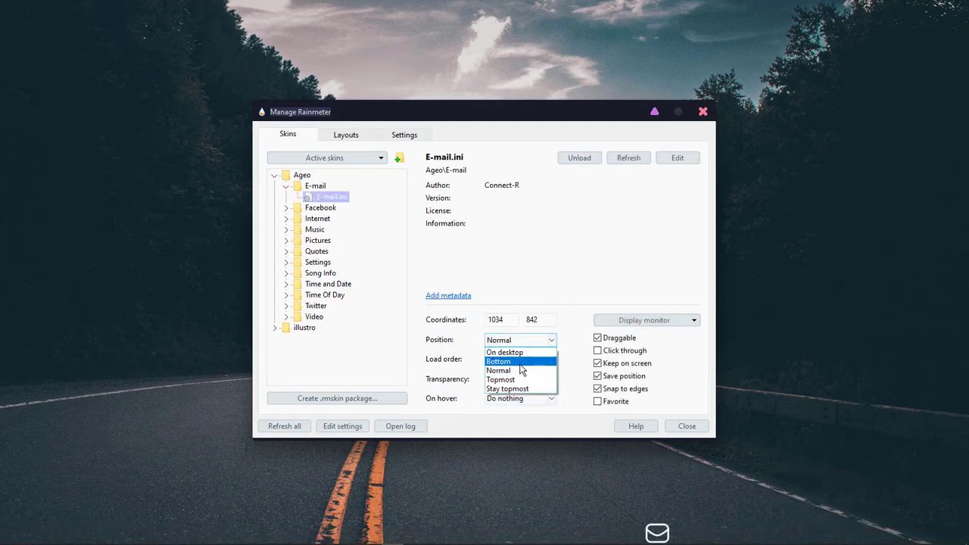
pyautogui.click(511, 353)
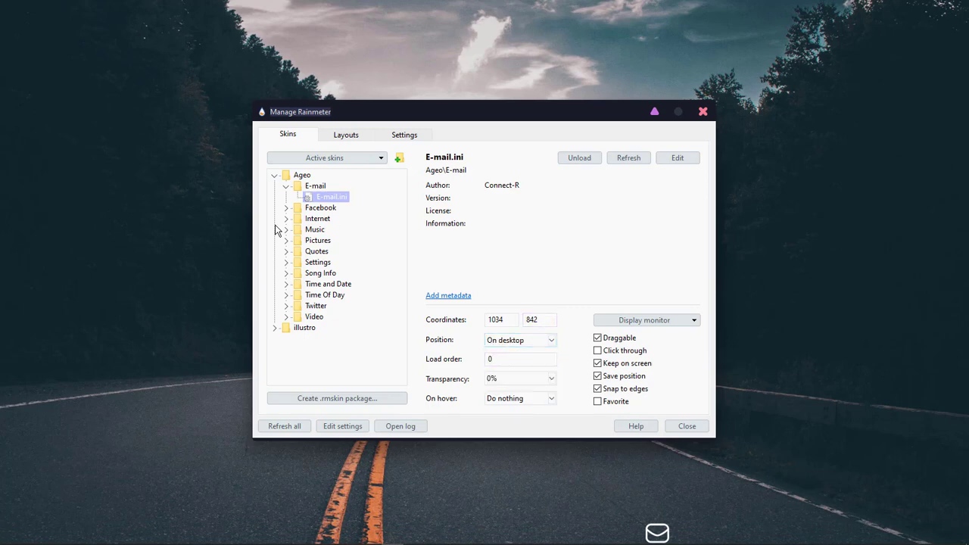
# Load Facebook.ini from the Ageo skin and set its position to On desktop.
pyautogui.click(287, 187)
pyautogui.click(286, 197)
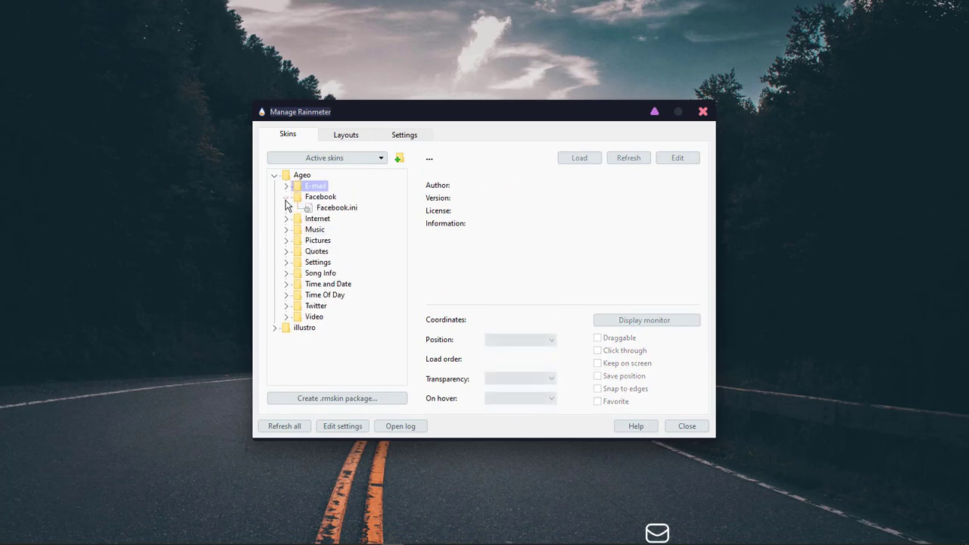
pyautogui.doubleClick(325, 210)
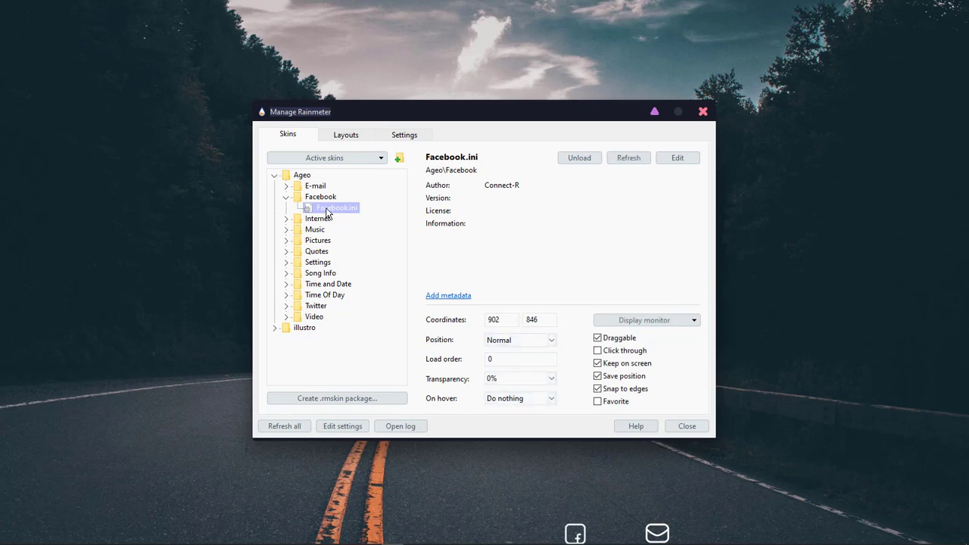
pyautogui.click(523, 340)
pyautogui.click(553, 351)
# Load Ageo's Internet.ini, set its position to On desktop, and turn off Keep on screen and Snap to edges.
pyautogui.click(289, 196)
pyautogui.click(286, 207)
pyautogui.click(335, 219)
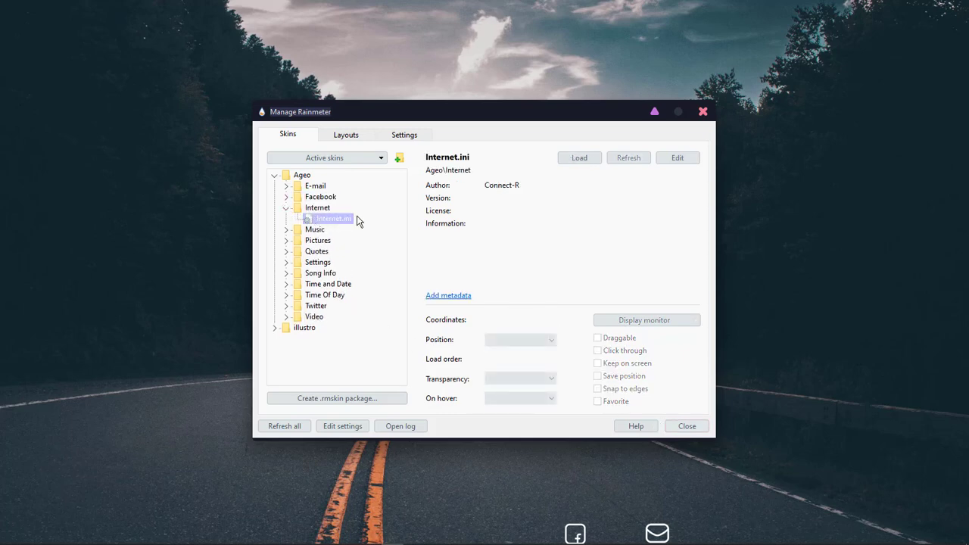
pyautogui.click(583, 160)
pyautogui.click(521, 340)
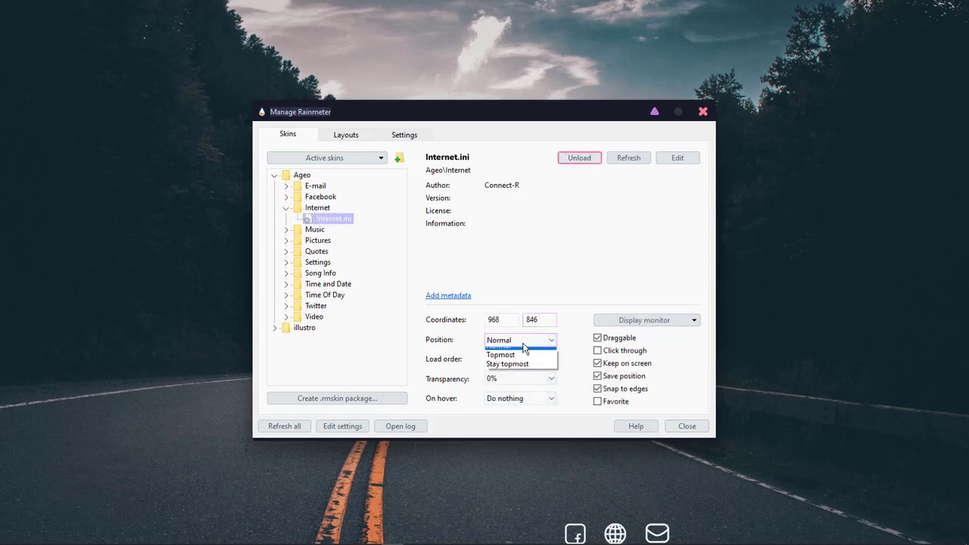
pyautogui.click(506, 353)
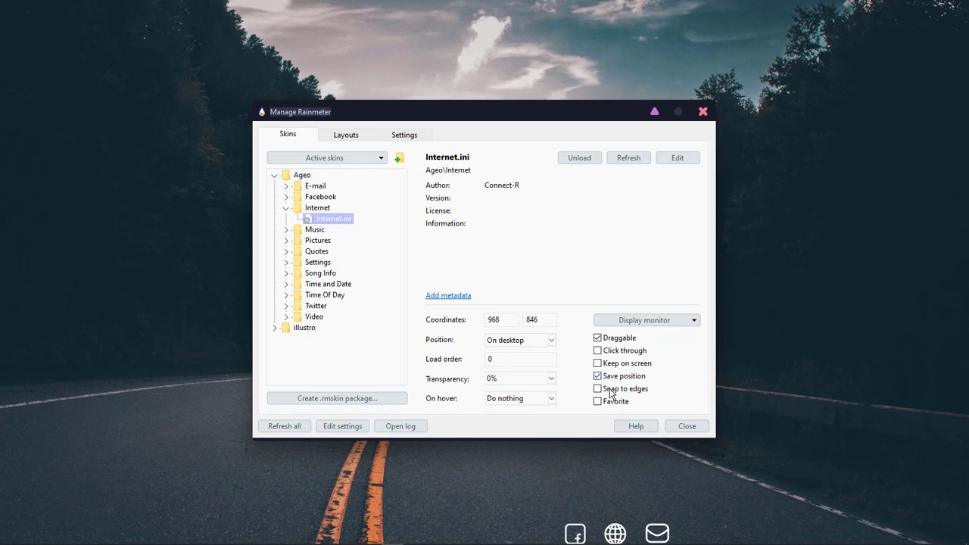
# Load Ageo's Music.ini, set its position to On desktop, and disable Snap to edges and Keep on screen.
pyautogui.click(286, 208)
pyautogui.click(286, 219)
pyautogui.click(329, 229)
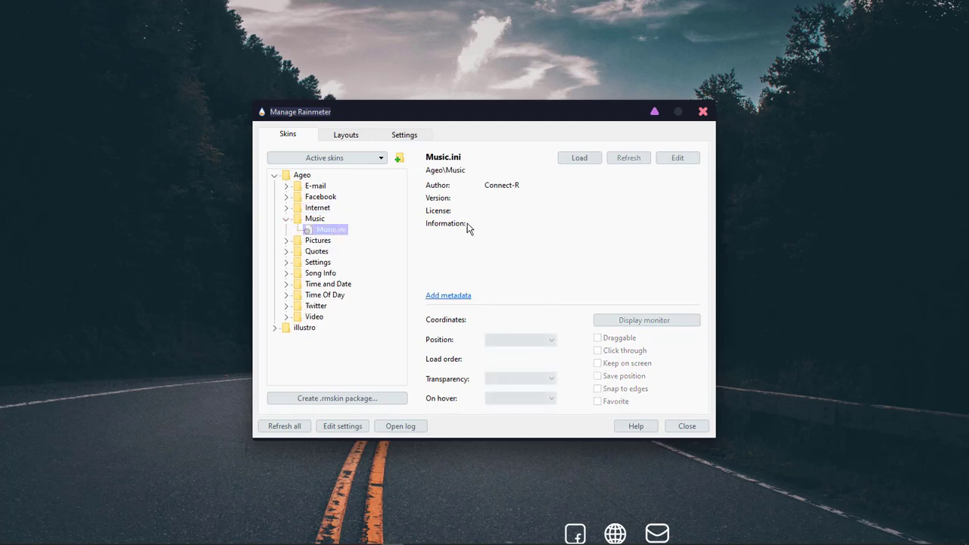
pyautogui.click(579, 158)
pyautogui.click(517, 341)
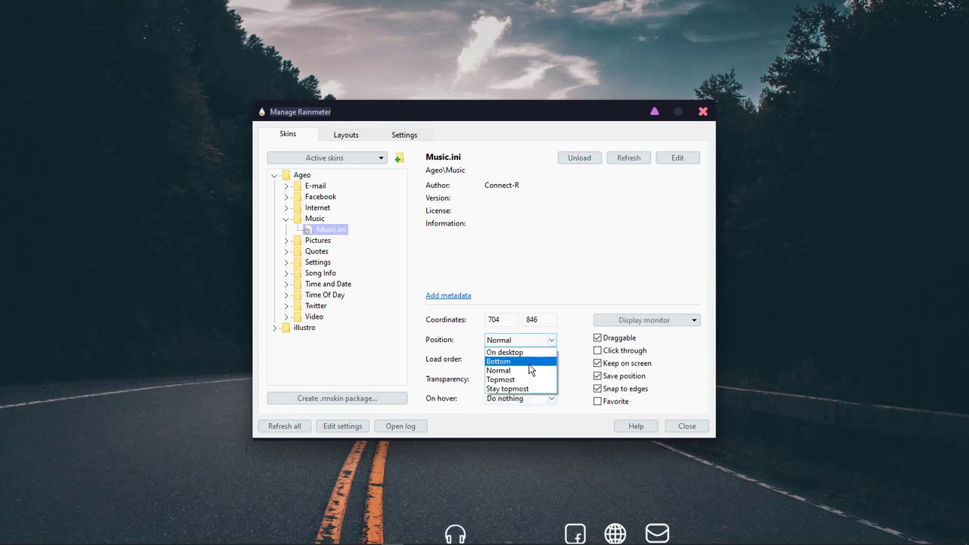
pyautogui.click(522, 353)
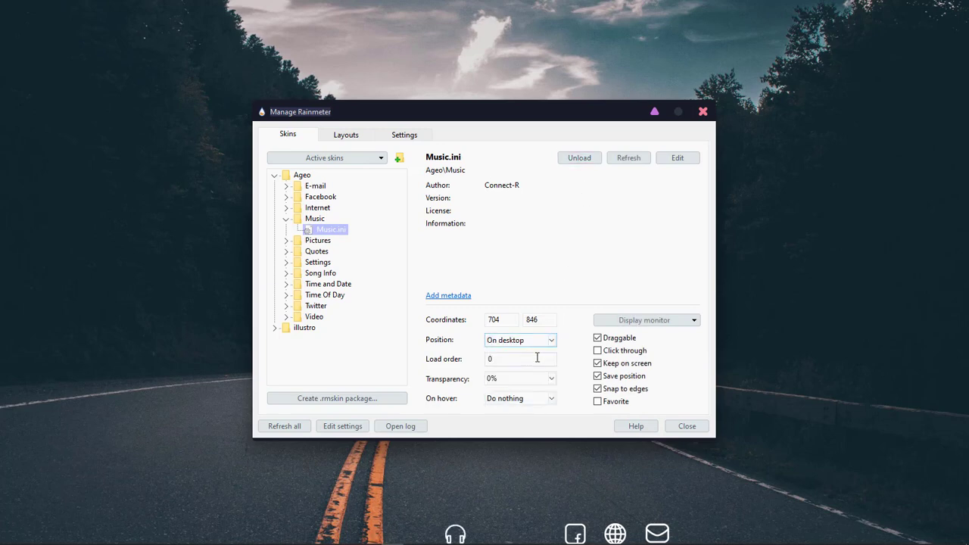
pyautogui.click(597, 389)
pyautogui.click(598, 364)
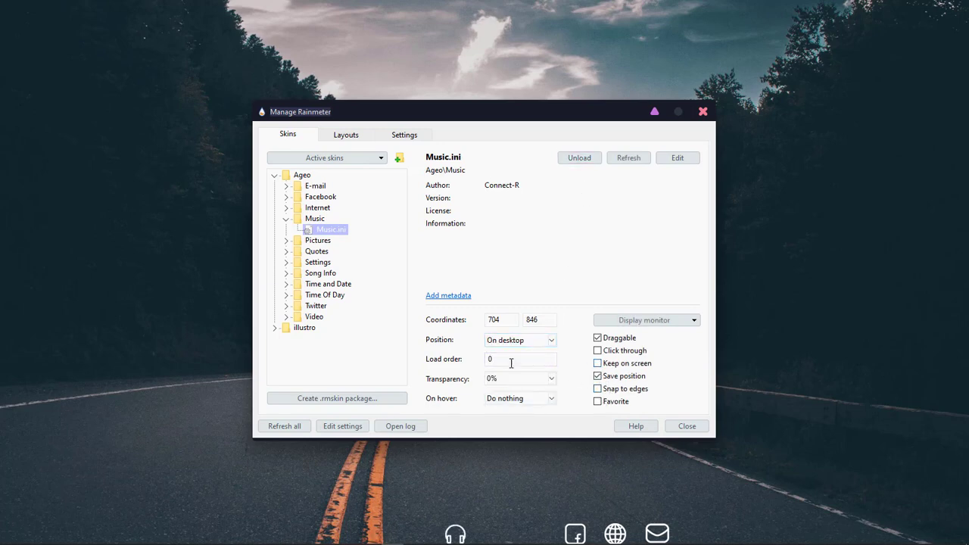
# Load Ageo's Pictures.ini, set its position to On desktop, and turn off Keep on screen and Snap to edges.
pyautogui.click(287, 219)
pyautogui.click(286, 230)
pyautogui.click(327, 240)
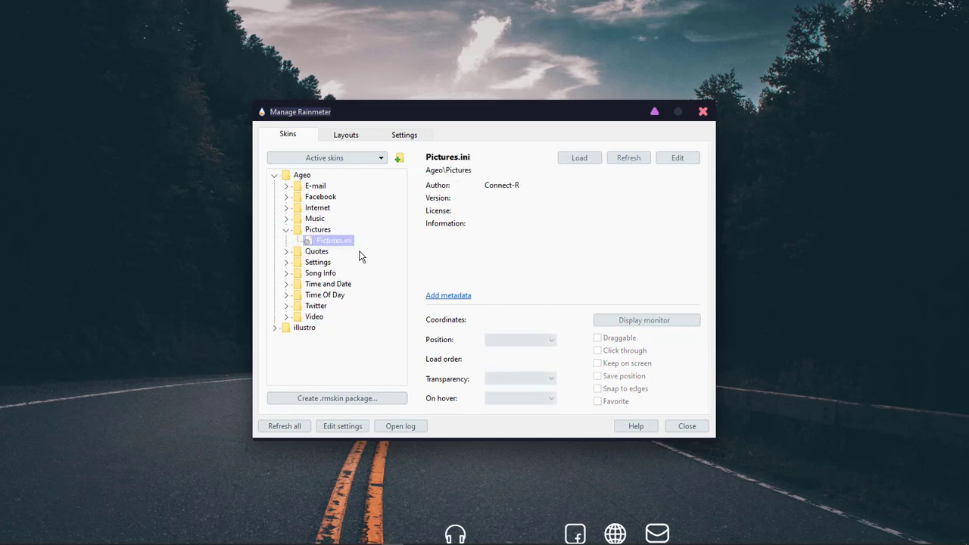
pyautogui.click(573, 158)
pyautogui.click(535, 341)
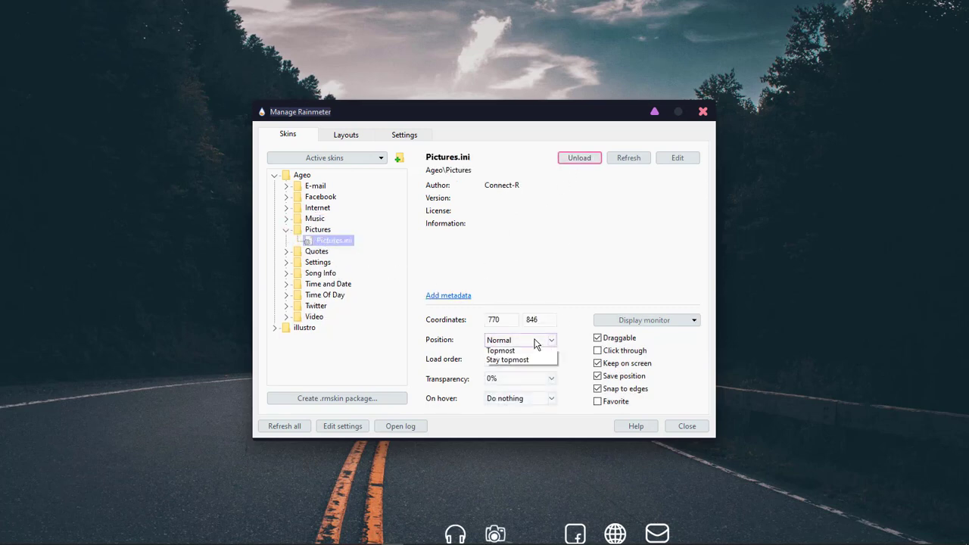
pyautogui.click(525, 359)
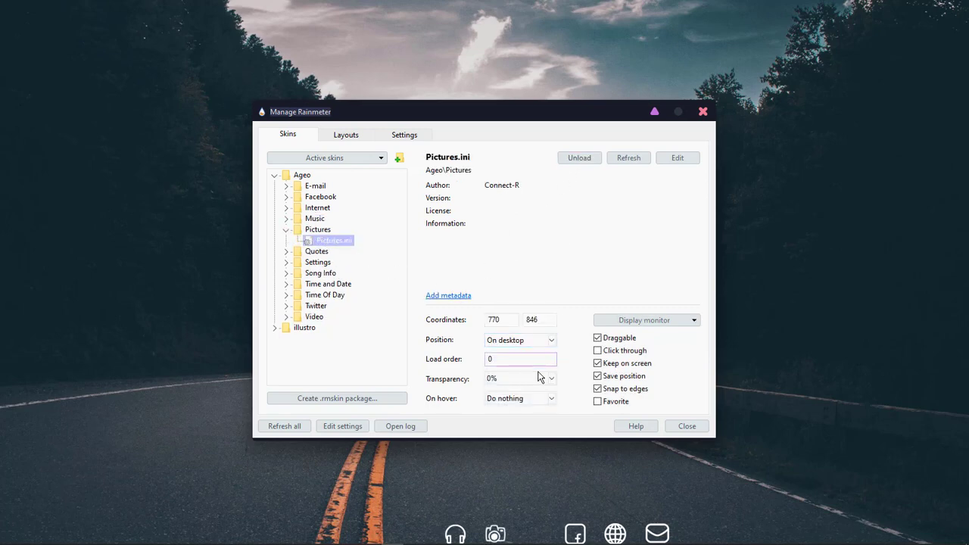
pyautogui.click(597, 363)
pyautogui.click(285, 230)
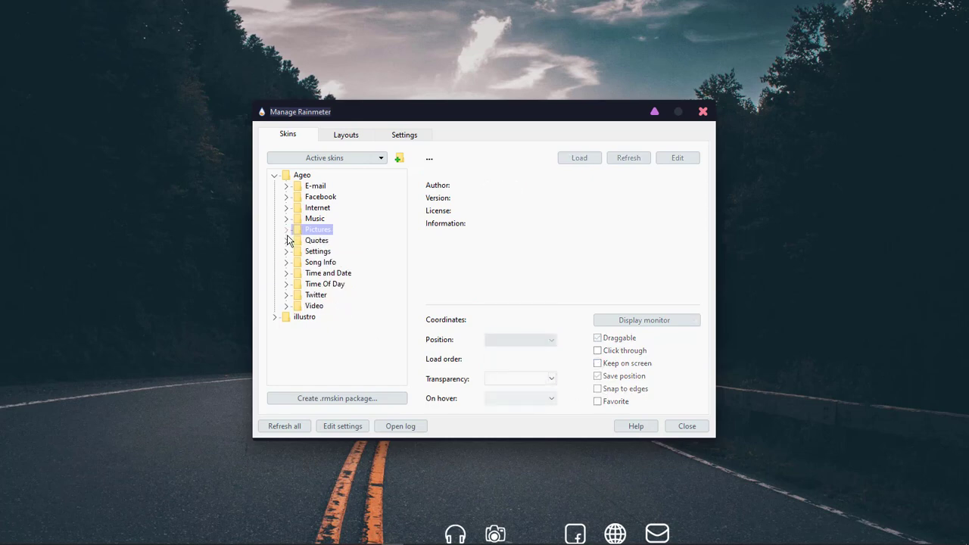
# Load Ageo's Quotes.ini and move the quote widget up, clear of its position settings.
pyautogui.click(287, 240)
pyautogui.click(323, 253)
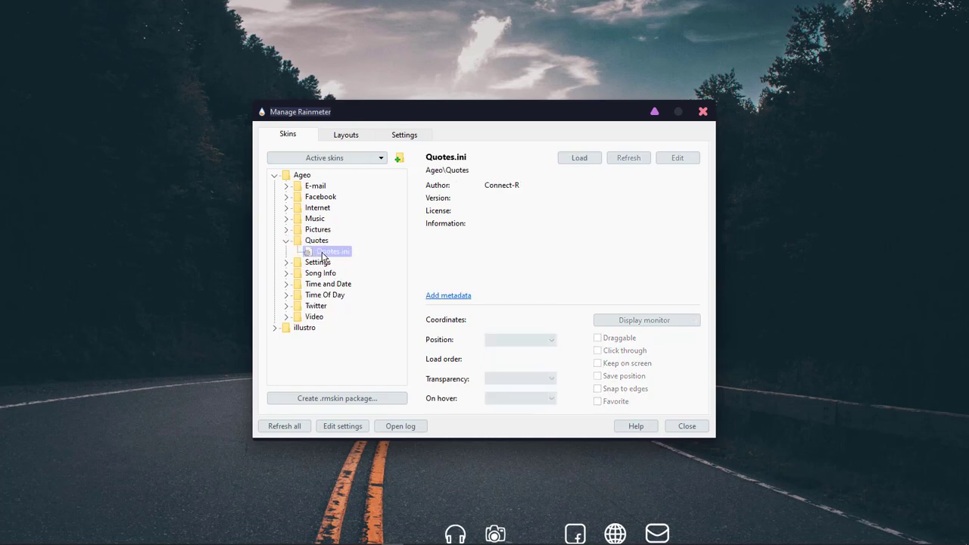
pyautogui.click(580, 159)
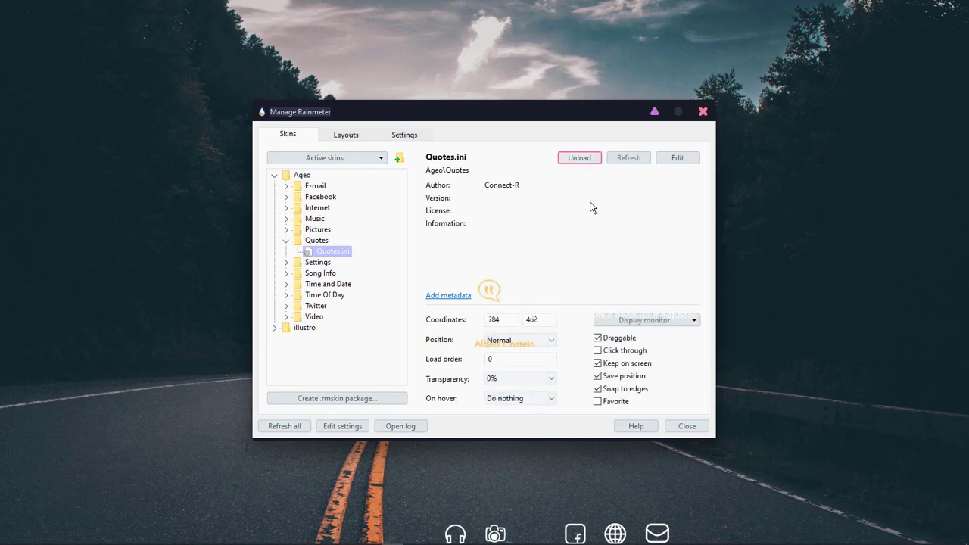
pyautogui.click(551, 345)
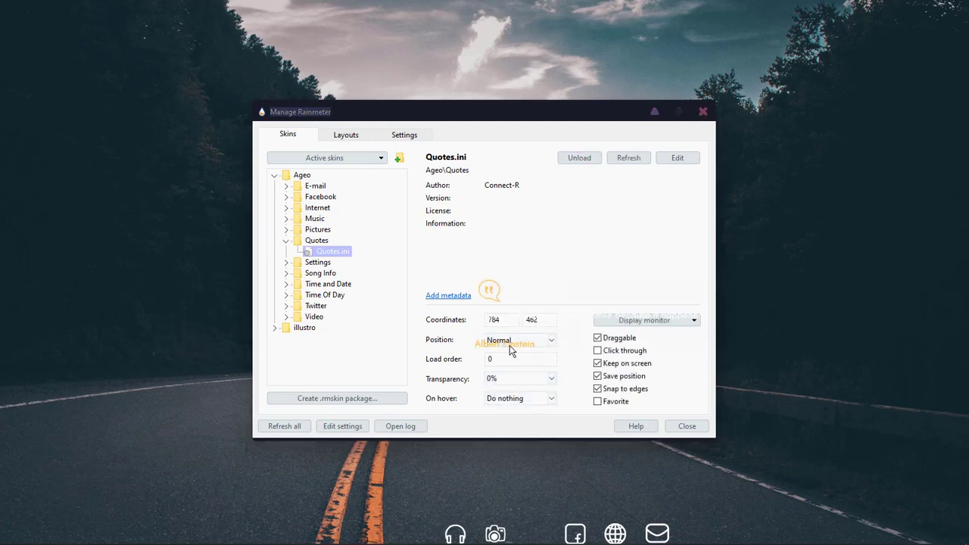
pyautogui.moveTo(510, 350); pyautogui.dragTo(507, 256)
# Set the position of Quotes.ini to On desktop and disable Snap to edges and Keep on screen.
pyautogui.click(523, 343)
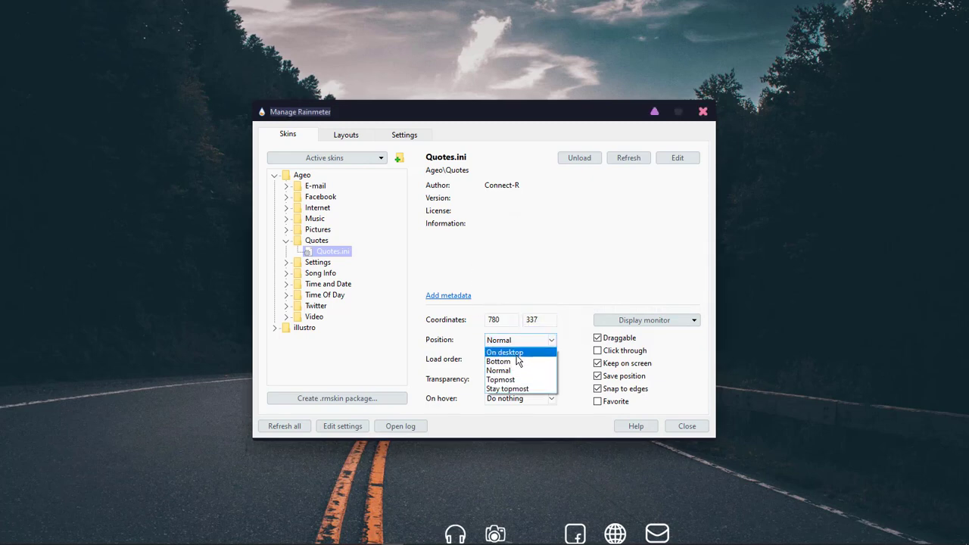
pyautogui.click(517, 353)
pyautogui.click(598, 388)
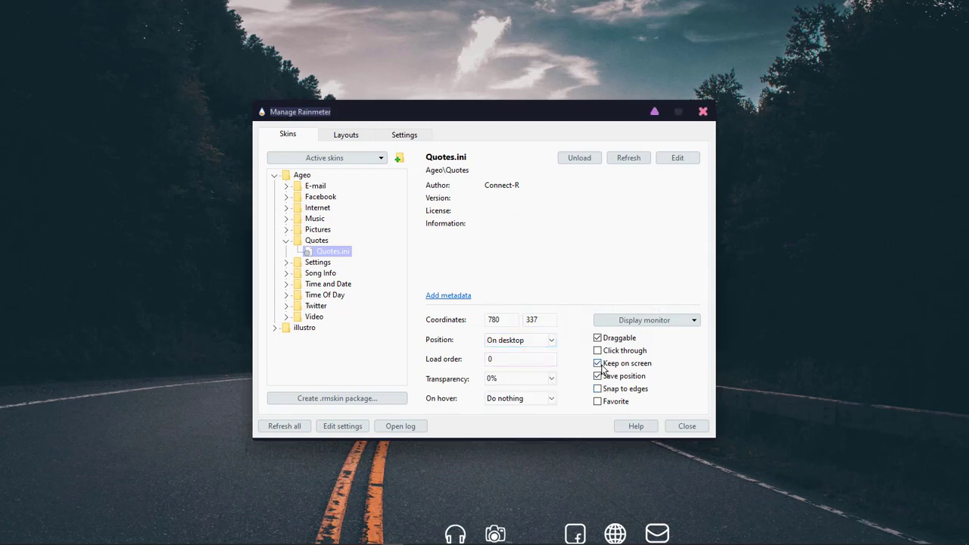
pyautogui.click(598, 364)
pyautogui.click(287, 241)
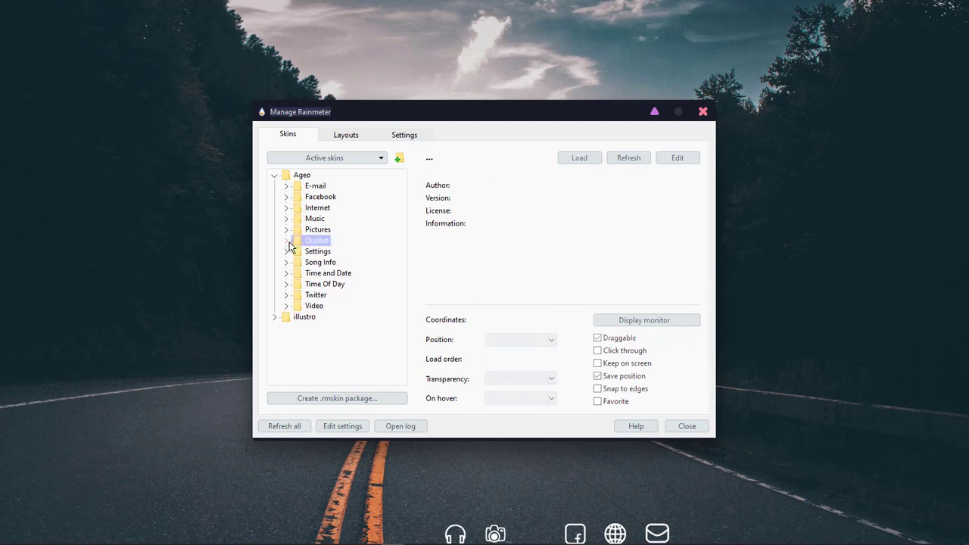
# Load Ageo's Song Info.ini, set its position to On desktop, and turn off Keep on screen and Snap to edges.
pyautogui.click(287, 251)
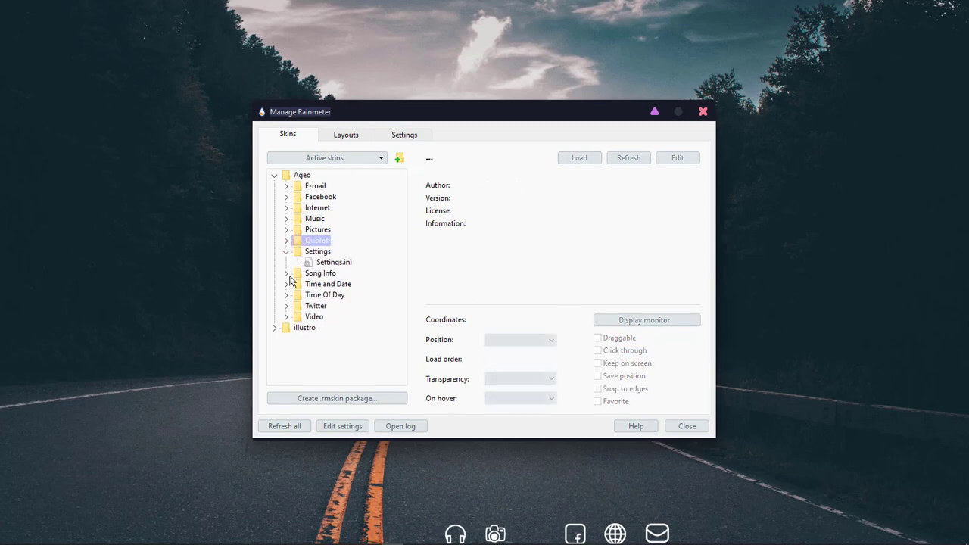
pyautogui.click(286, 251)
pyautogui.click(286, 262)
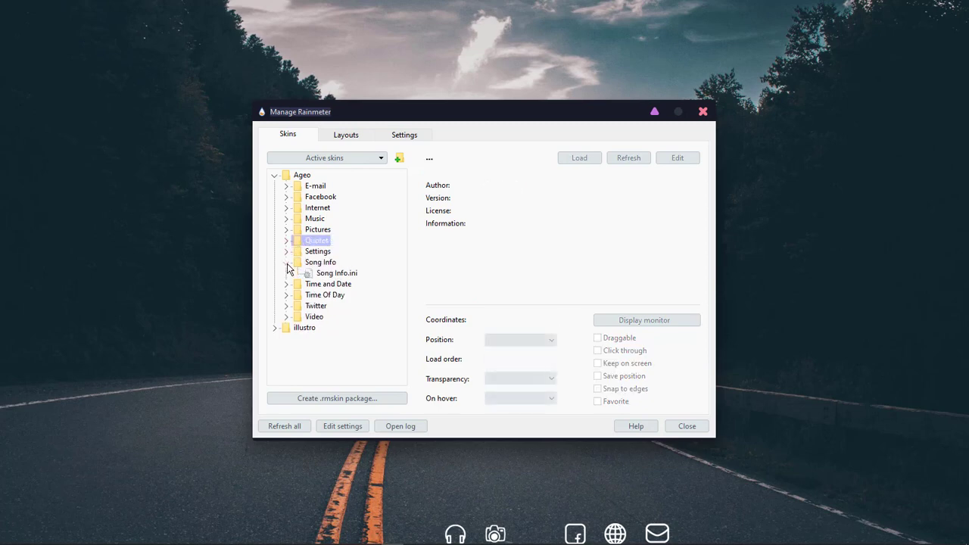
pyautogui.click(327, 274)
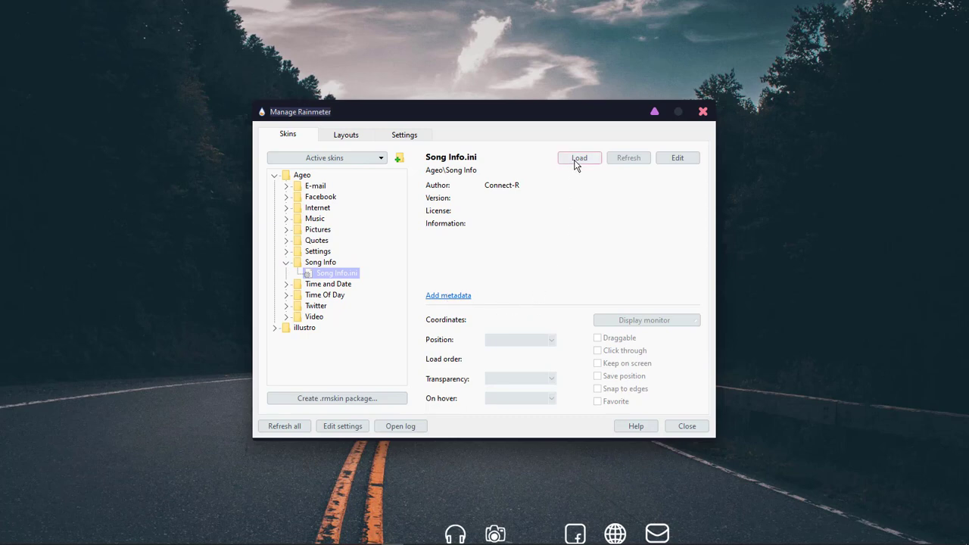
pyautogui.click(580, 157)
pyautogui.click(521, 340)
pyautogui.click(506, 353)
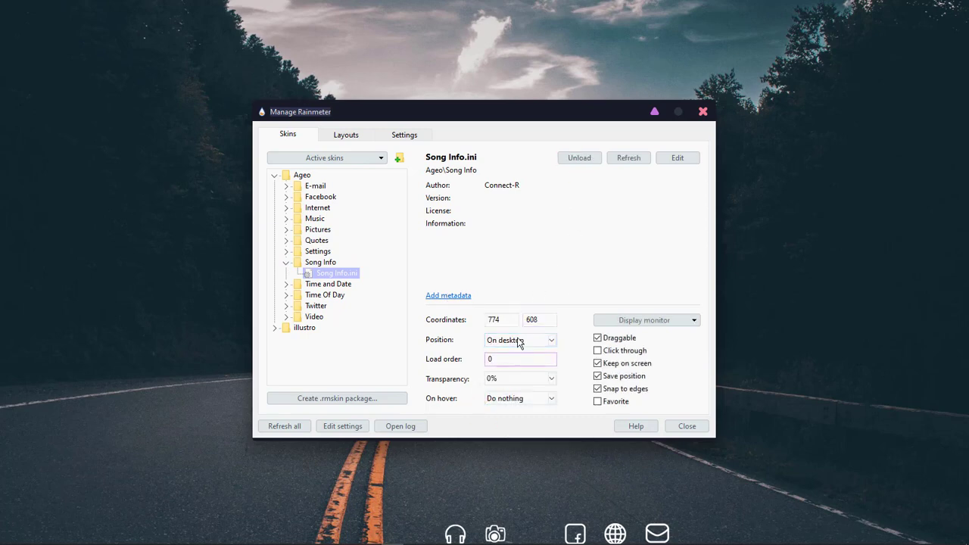
pyautogui.click(603, 365)
pyautogui.click(287, 263)
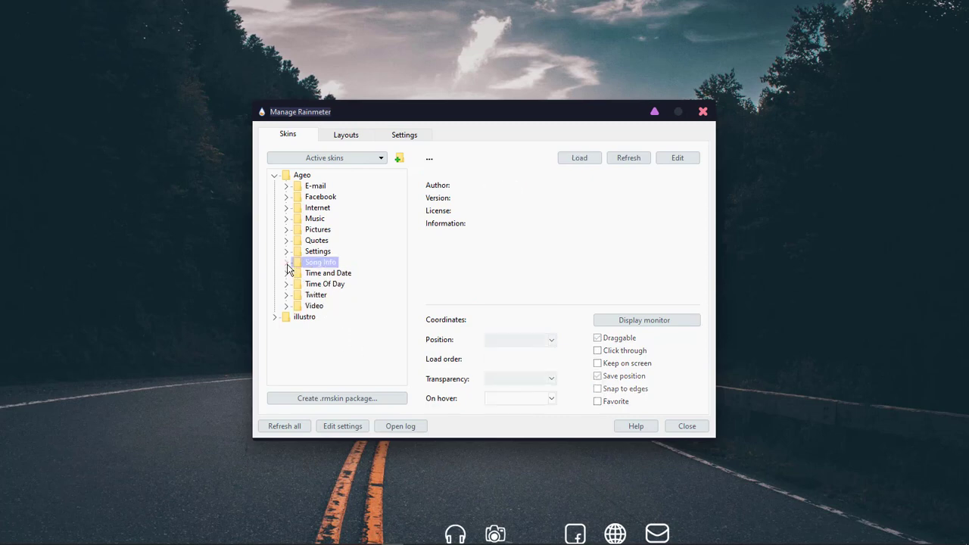
# Load Time and Date.ini from the Ageo skin and set its position to On desktop.
pyautogui.click(285, 274)
pyautogui.click(342, 285)
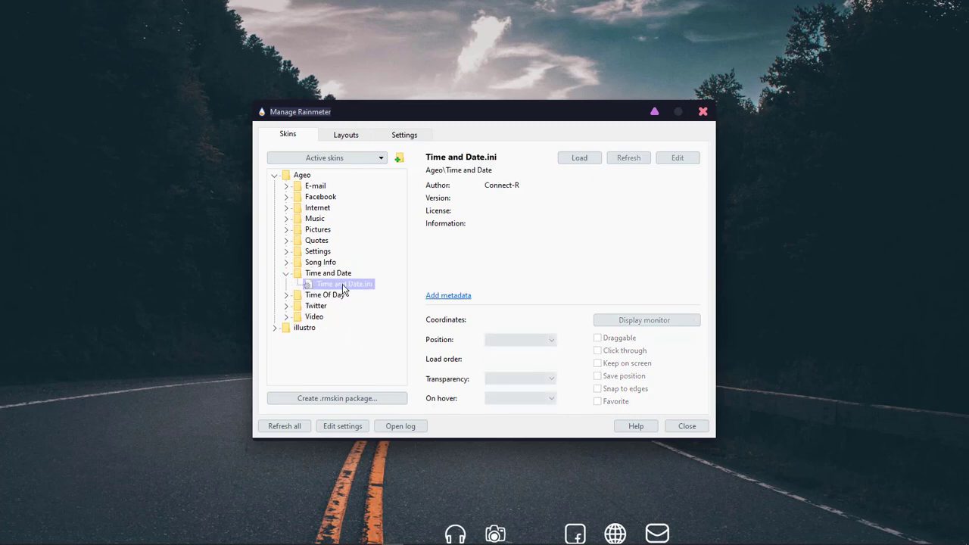
pyautogui.click(569, 160)
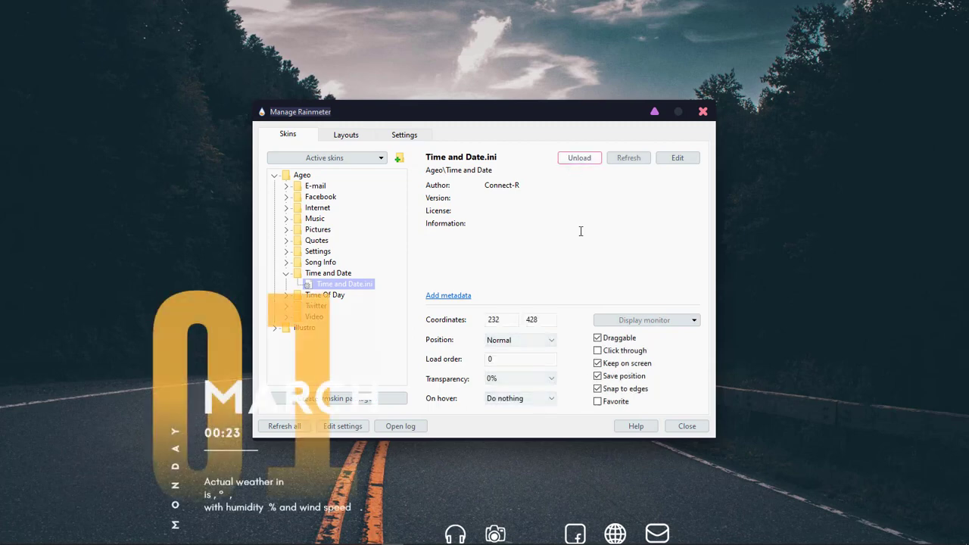
pyautogui.click(535, 340)
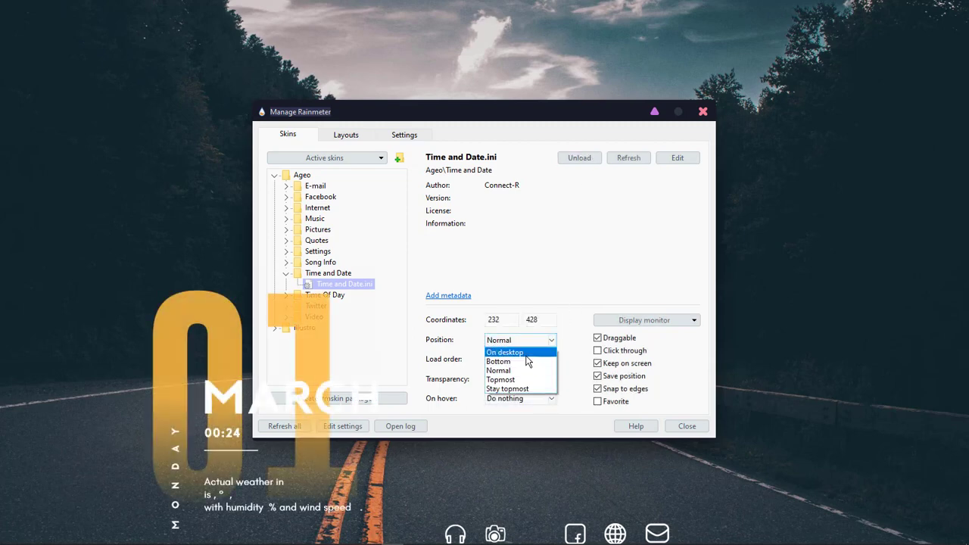
pyautogui.click(509, 352)
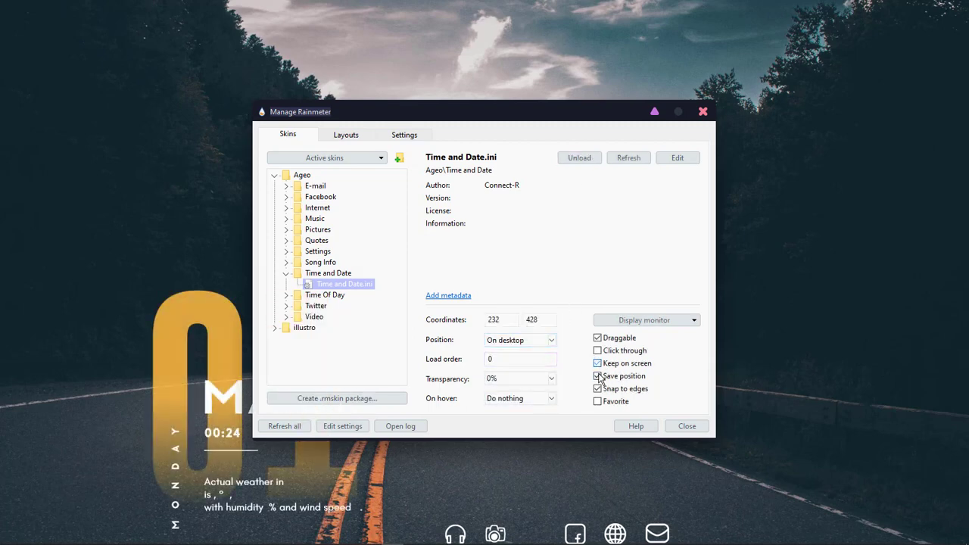
pyautogui.click(287, 274)
# Load Ageo's Time Of Day.ini, set its position to On desktop, and turn off Snap to edges.
pyautogui.click(286, 284)
pyautogui.click(326, 296)
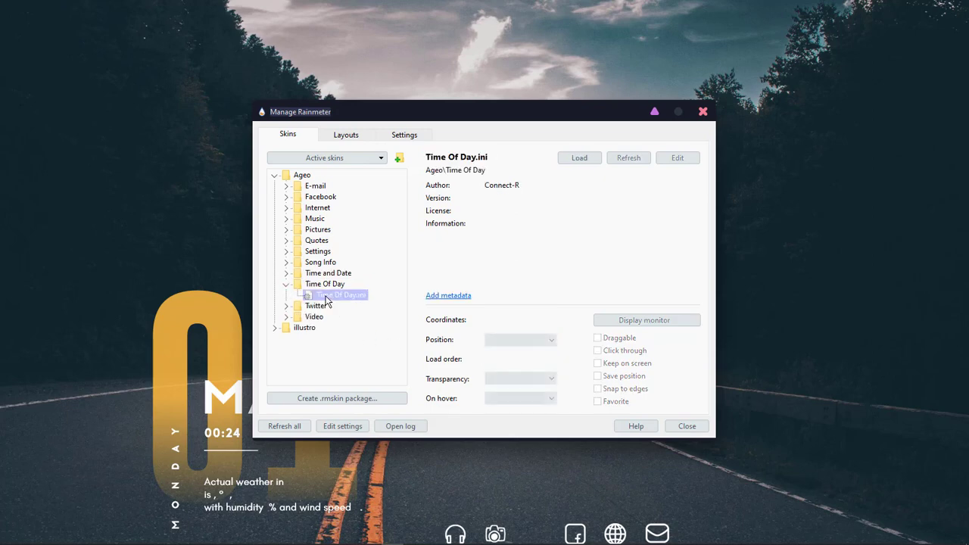
pyautogui.click(573, 161)
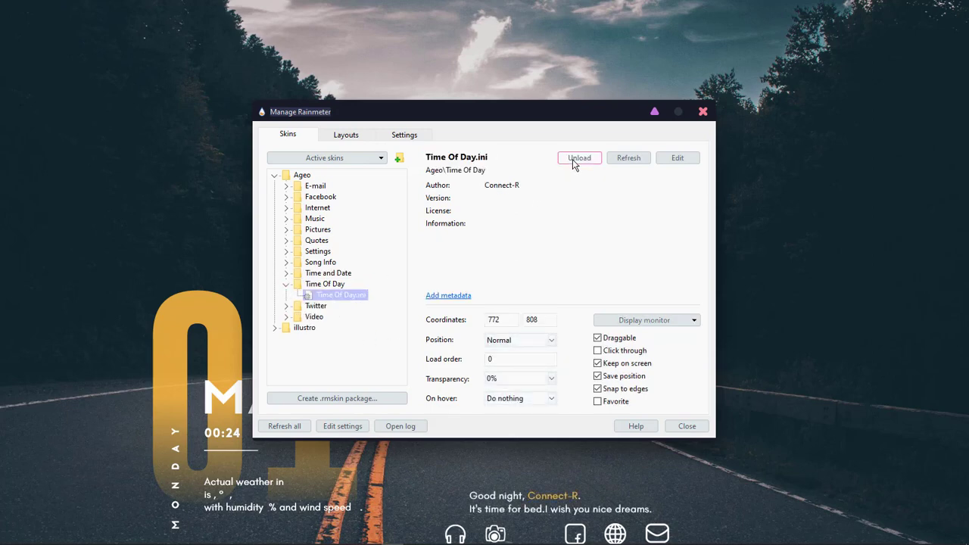
pyautogui.click(520, 340)
pyautogui.click(509, 351)
pyautogui.click(598, 391)
pyautogui.click(287, 287)
# Load Ageo's Twitter.ini, set its position to On desktop, and disable Snap to edges and Keep on screen.
pyautogui.click(287, 295)
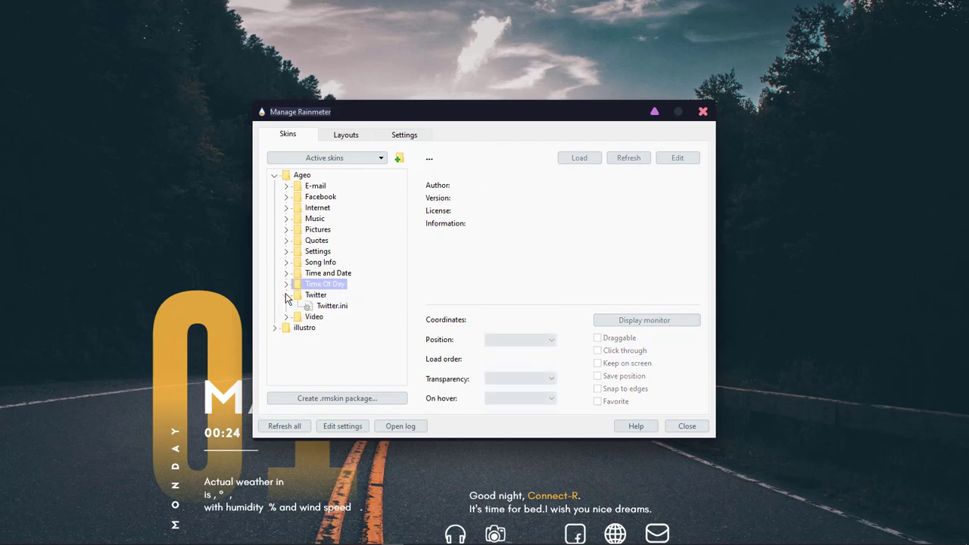
pyautogui.click(338, 307)
pyautogui.click(580, 157)
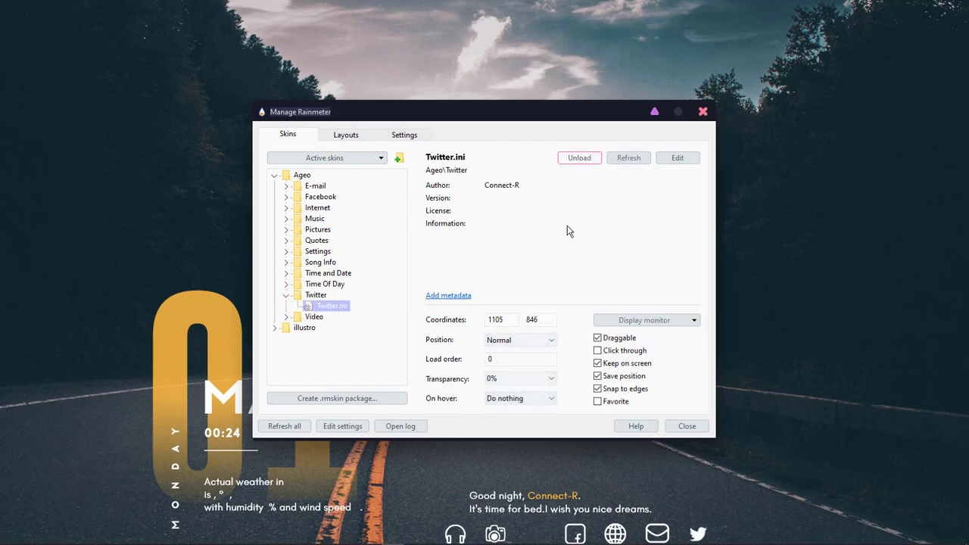
pyautogui.click(506, 343)
pyautogui.click(507, 351)
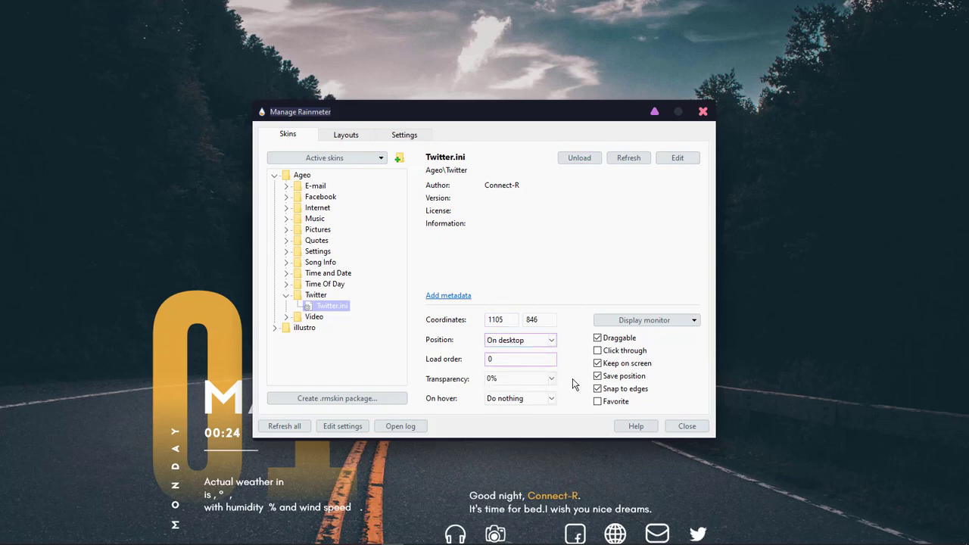
pyautogui.click(597, 388)
pyautogui.click(597, 363)
pyautogui.click(287, 295)
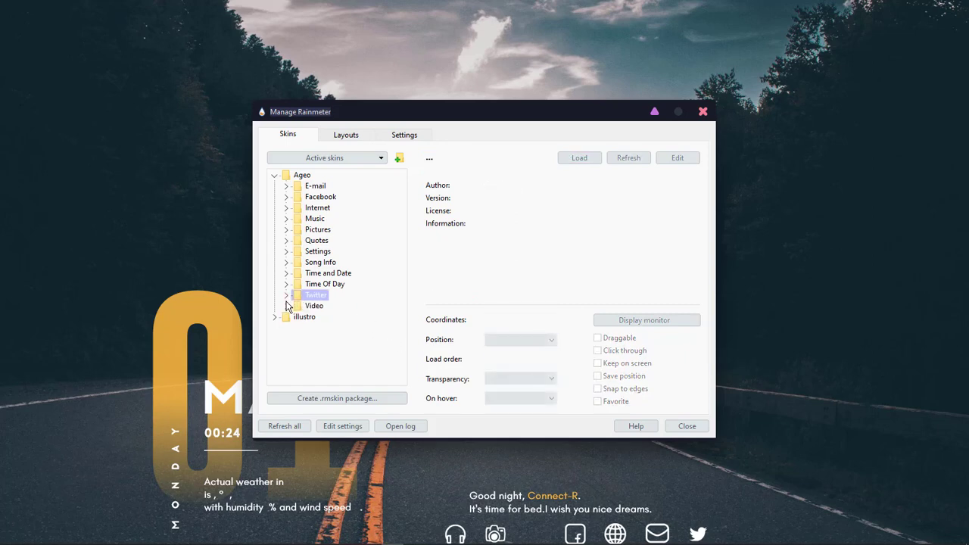
# Load Video.ini from the Ageo skin, set its position to On desktop, and close the Rainmeter manager.
pyautogui.click(287, 306)
pyautogui.click(322, 316)
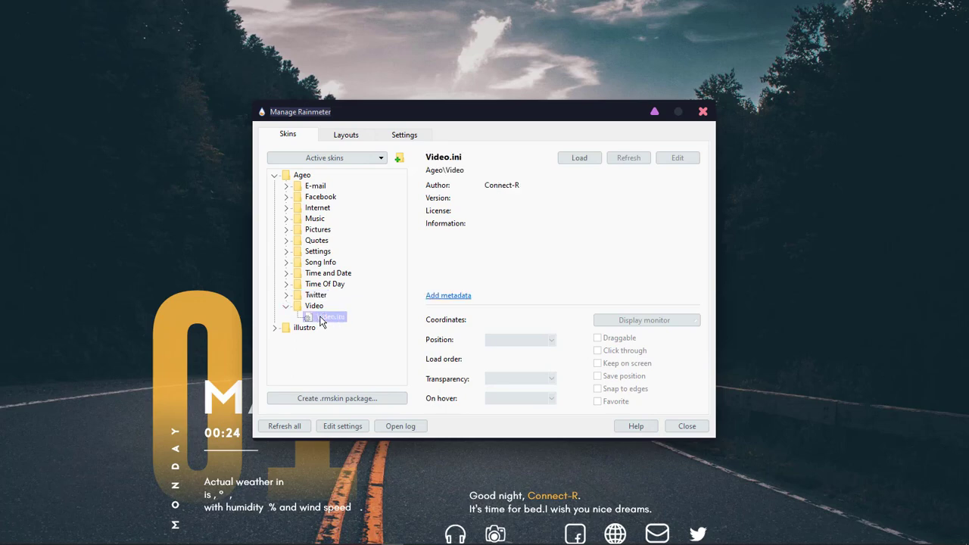
pyautogui.click(588, 162)
pyautogui.click(526, 340)
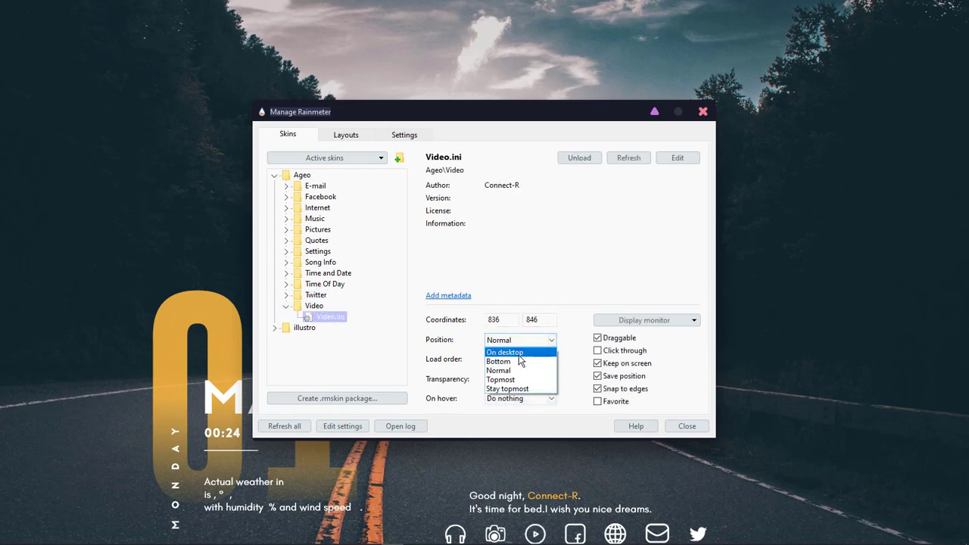
pyautogui.click(520, 353)
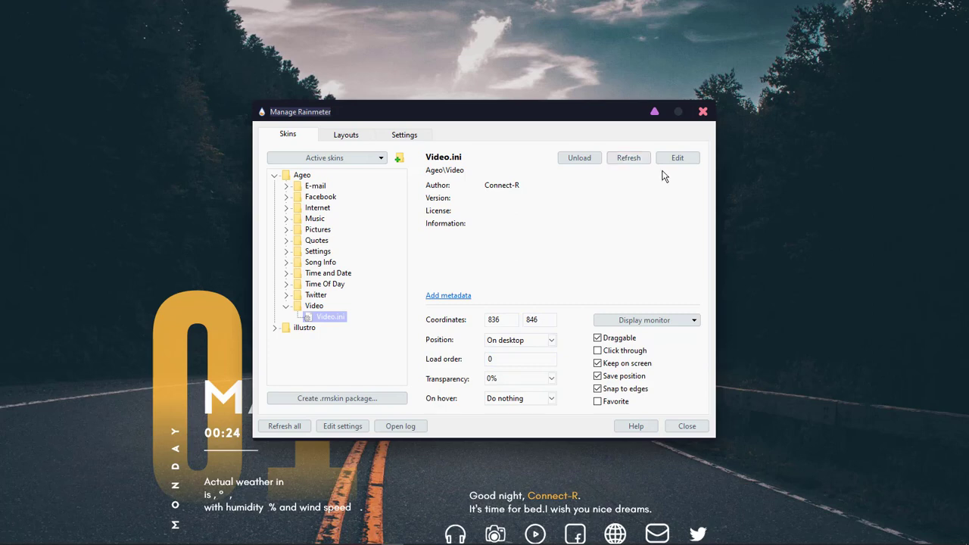
pyautogui.click(686, 426)
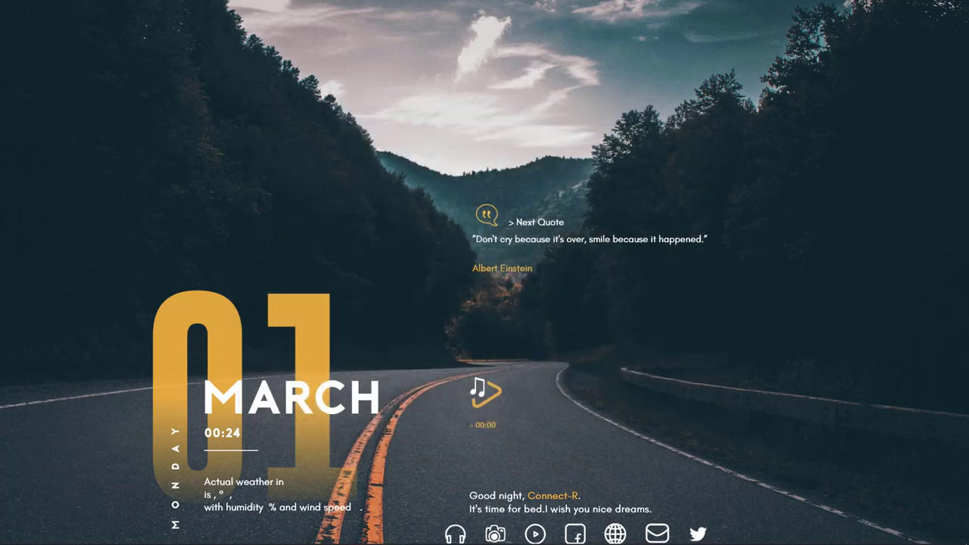
# Move the date, song info and quote widgets upward on the desktop, keeping the song info below the quote.
pyautogui.moveTo(317, 405); pyautogui.dragTo(325, 270)
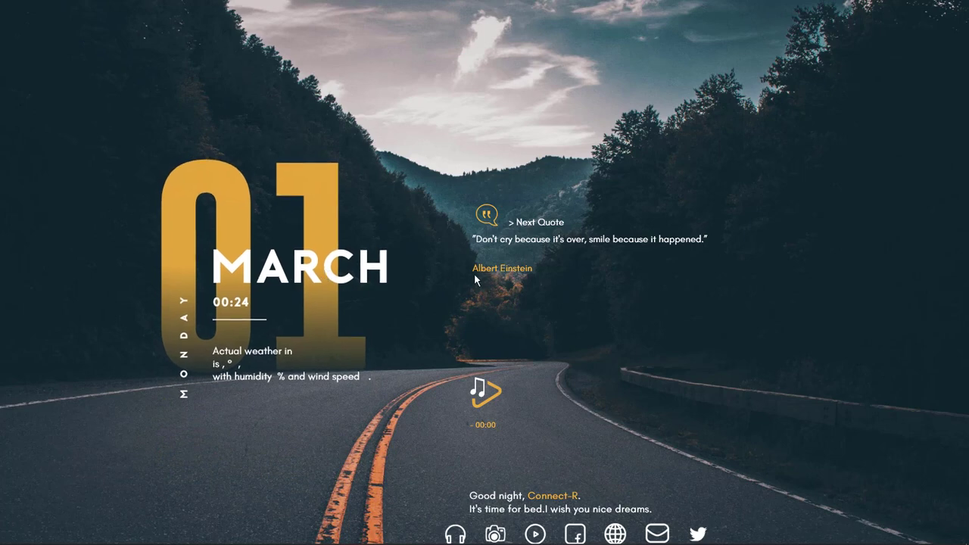
pyautogui.moveTo(497, 403); pyautogui.dragTo(488, 311)
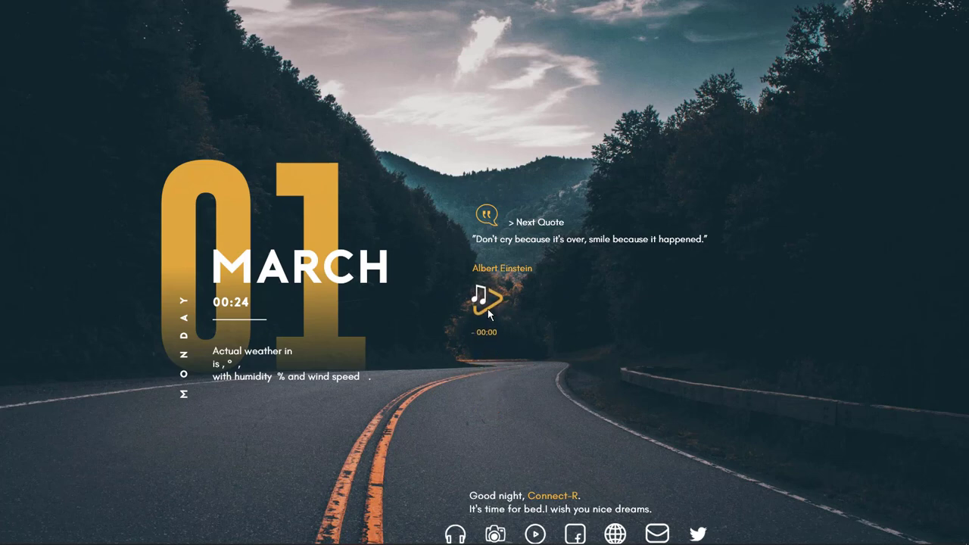
pyautogui.moveTo(509, 239); pyautogui.dragTo(495, 203)
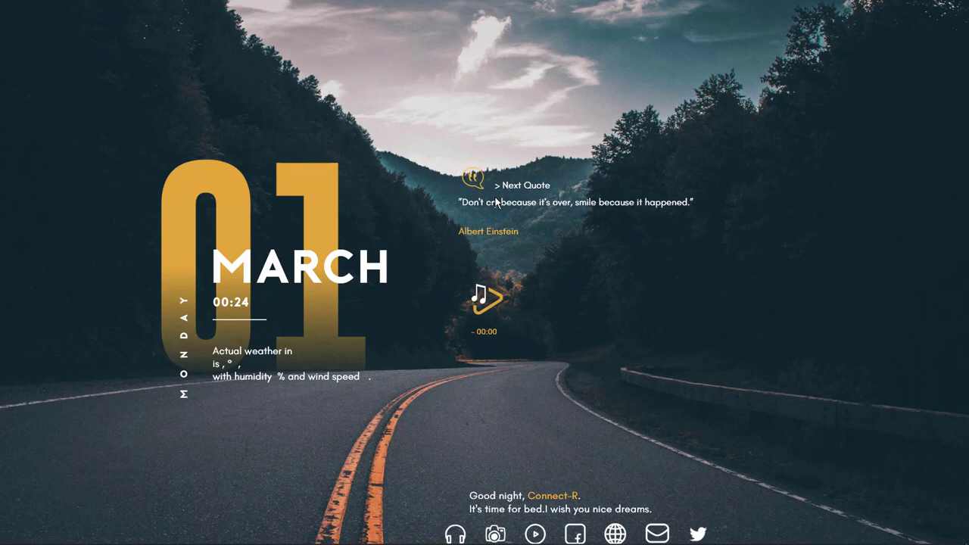
# Shift the date widget toward the center and line up the quote, song info and greeting widgets in a column beside it.
pyautogui.moveTo(349, 259); pyautogui.dragTo(399, 262)
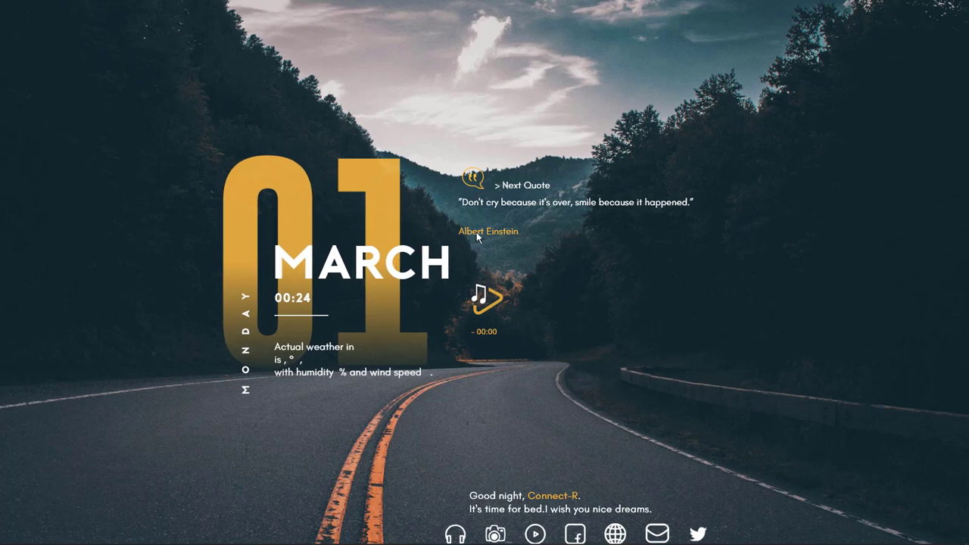
pyautogui.moveTo(497, 203); pyautogui.dragTo(507, 204)
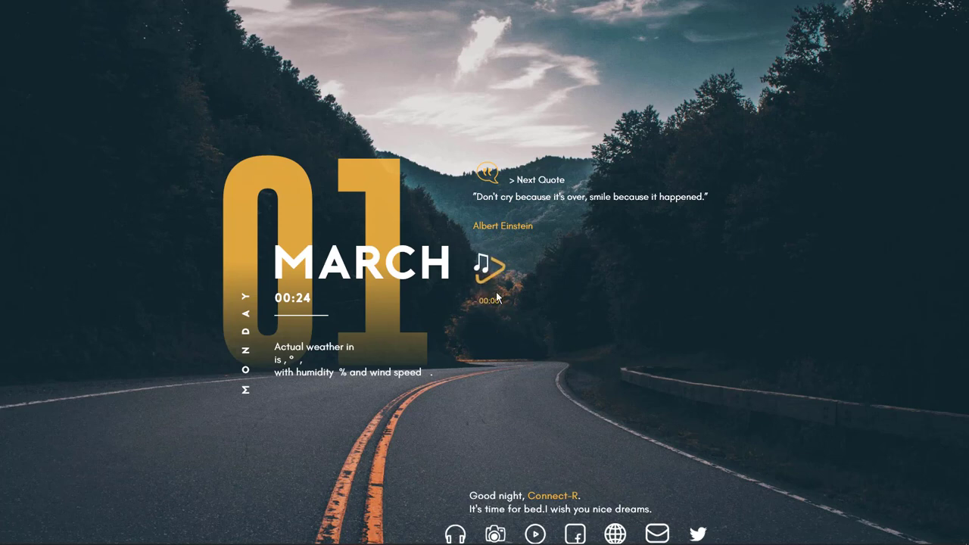
pyautogui.moveTo(536, 506); pyautogui.dragTo(542, 354)
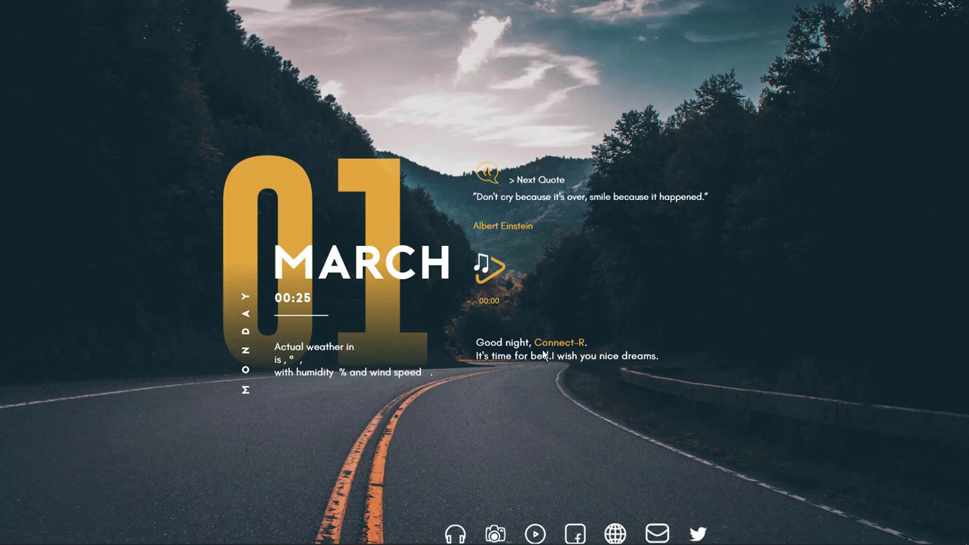
# Gather the headphones, camera, Facebook, video, internet, mail and Twitter icons into a tighter, centered row slightly higher on the desktop.
pyautogui.moveTo(455, 532); pyautogui.dragTo(411, 523)
pyautogui.moveTo(495, 534); pyautogui.dragTo(448, 521)
pyautogui.moveTo(576, 533); pyautogui.dragTo(479, 521)
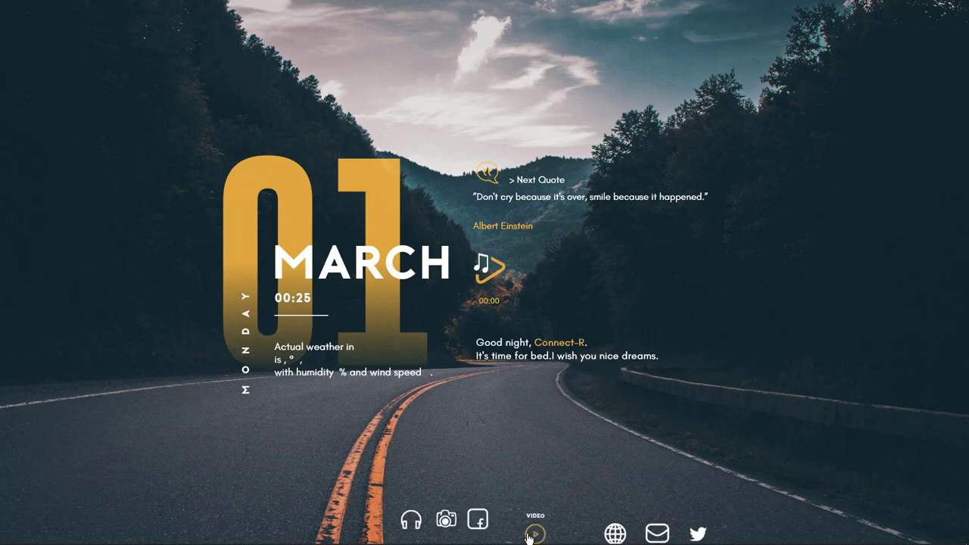
pyautogui.moveTo(529, 538); pyautogui.dragTo(511, 525)
pyautogui.moveTo(614, 531); pyautogui.dragTo(549, 524)
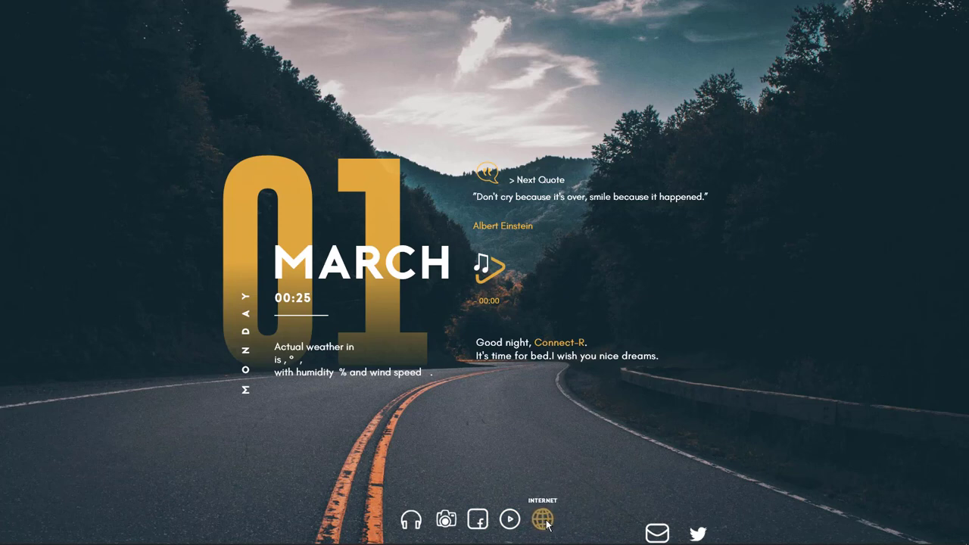
pyautogui.moveTo(656, 536); pyautogui.dragTo(608, 530)
pyautogui.moveTo(703, 539); pyautogui.dragTo(582, 528)
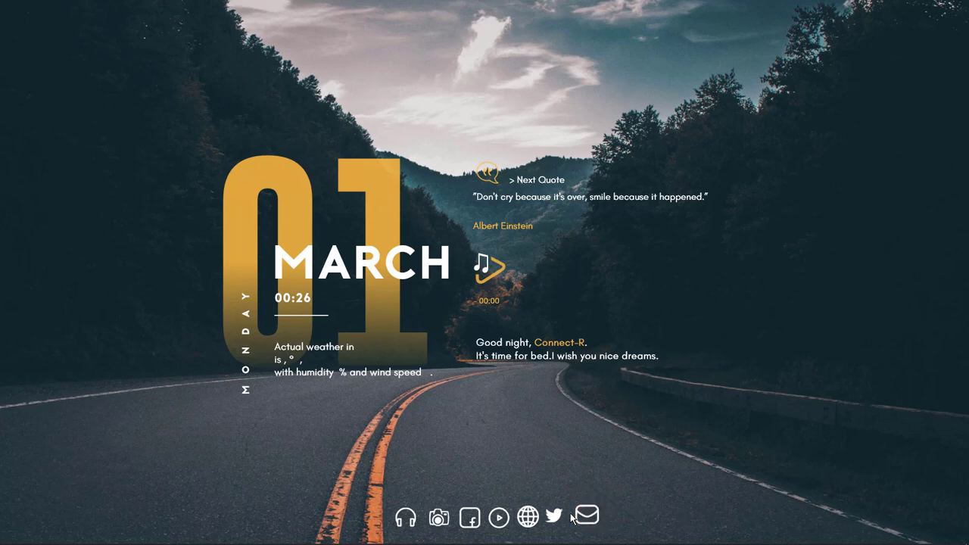
# Switch to Chrome and download the Rento skin from its DeviantArt page, reloading the page to retry the download.
pyautogui.moveTo(558, 542)
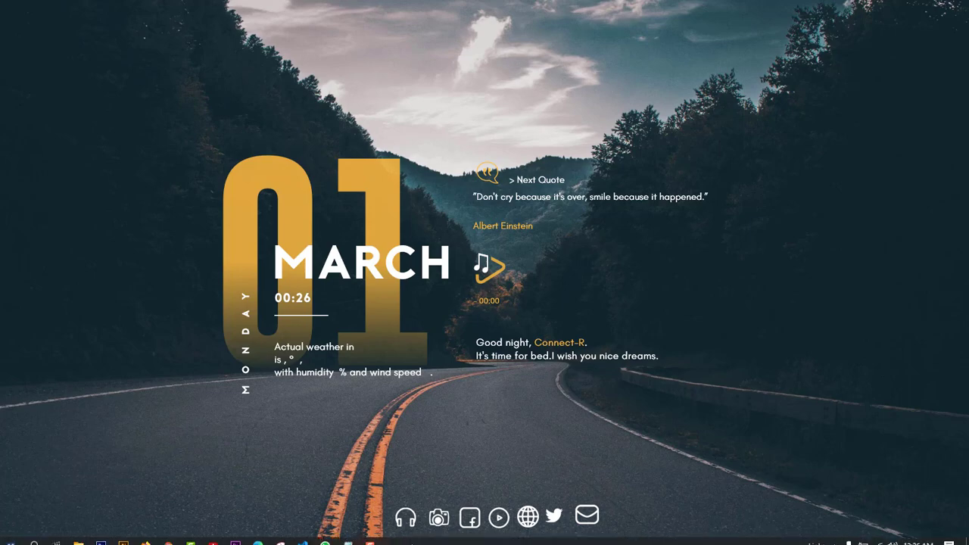
pyautogui.click(168, 537)
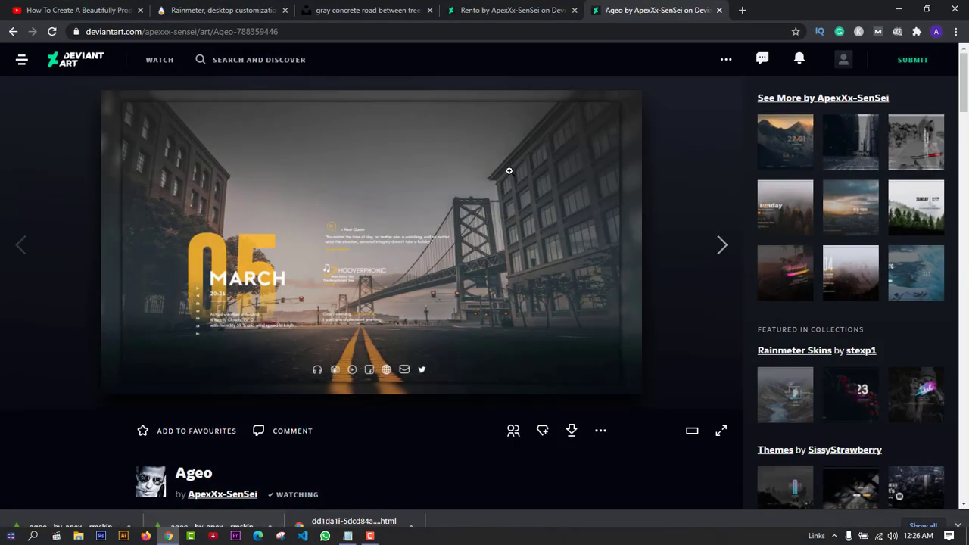
pyautogui.click(518, 10)
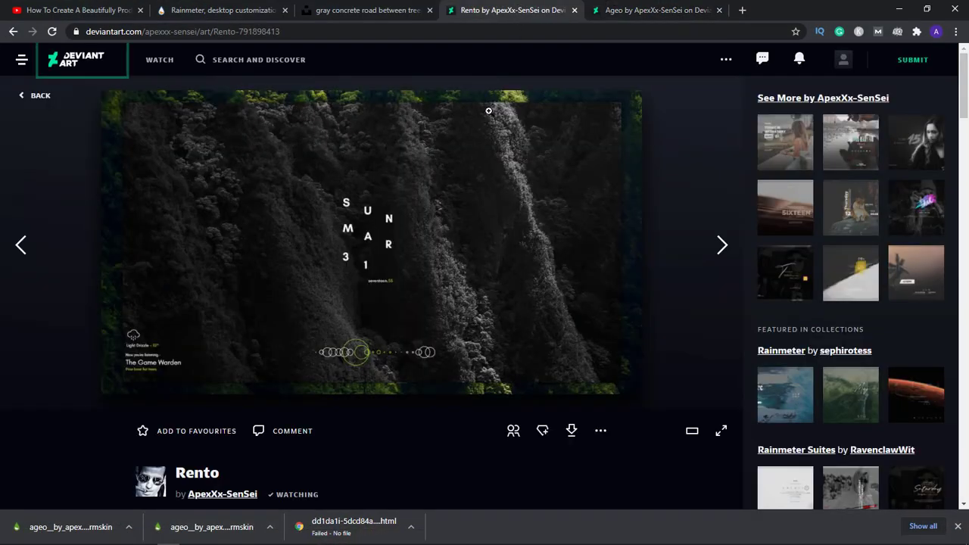
pyautogui.click(573, 431)
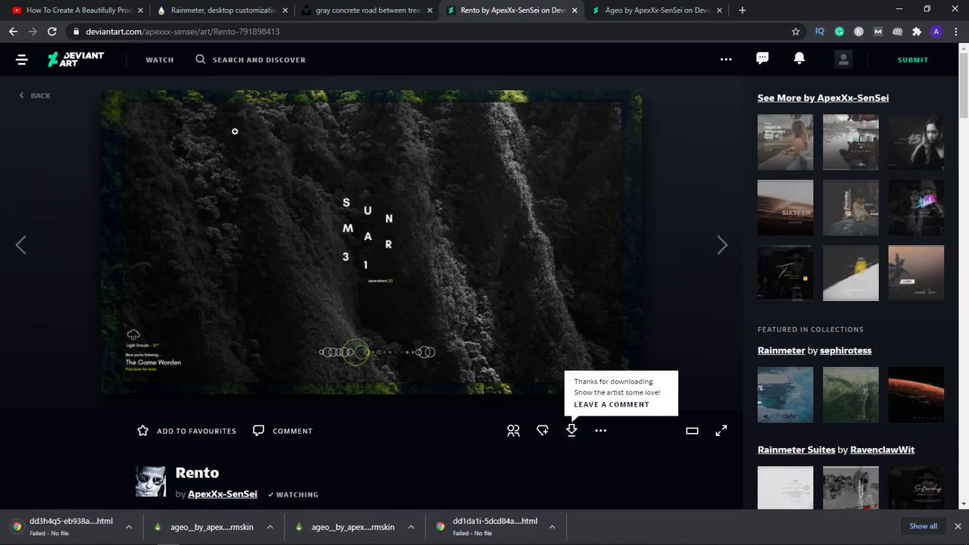
pyautogui.click(52, 31)
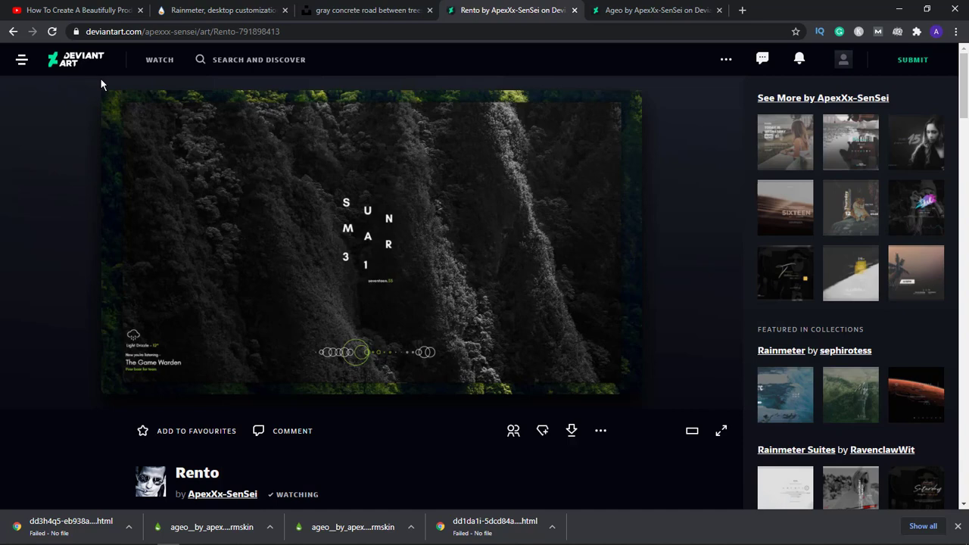
pyautogui.click(570, 433)
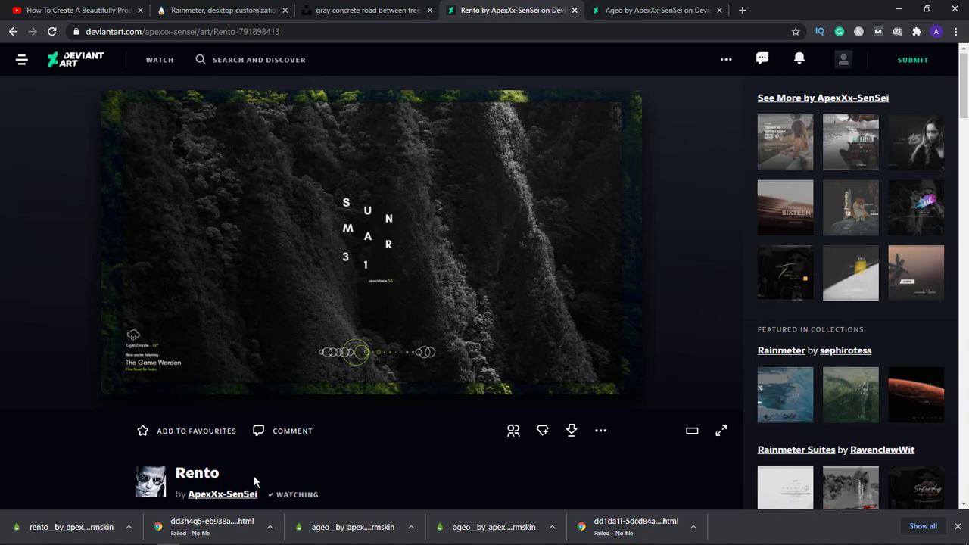
# Open the downloaded Rento .rmskin package, minimize the browser, and install the skin with Apply included layout disabled.
pyautogui.click(128, 527)
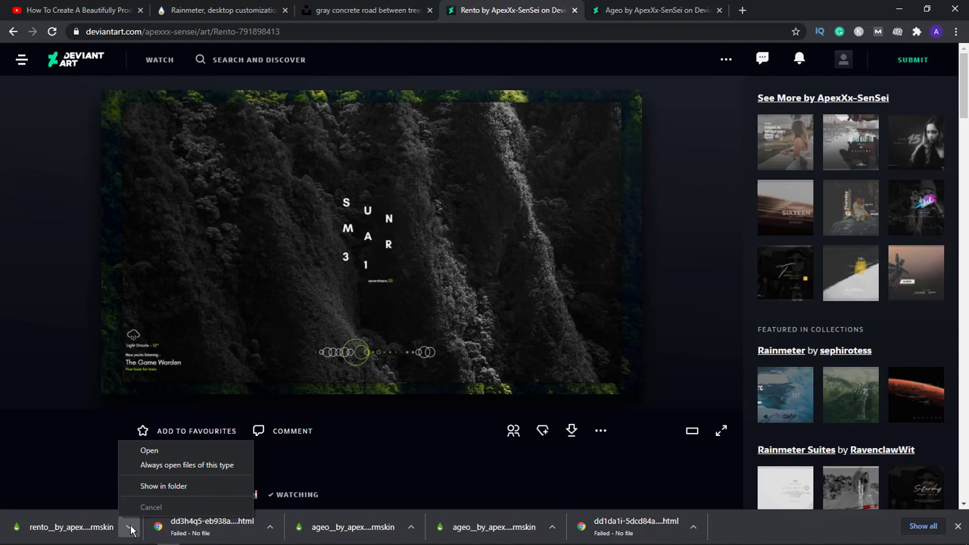
pyautogui.click(150, 451)
pyautogui.click(908, 11)
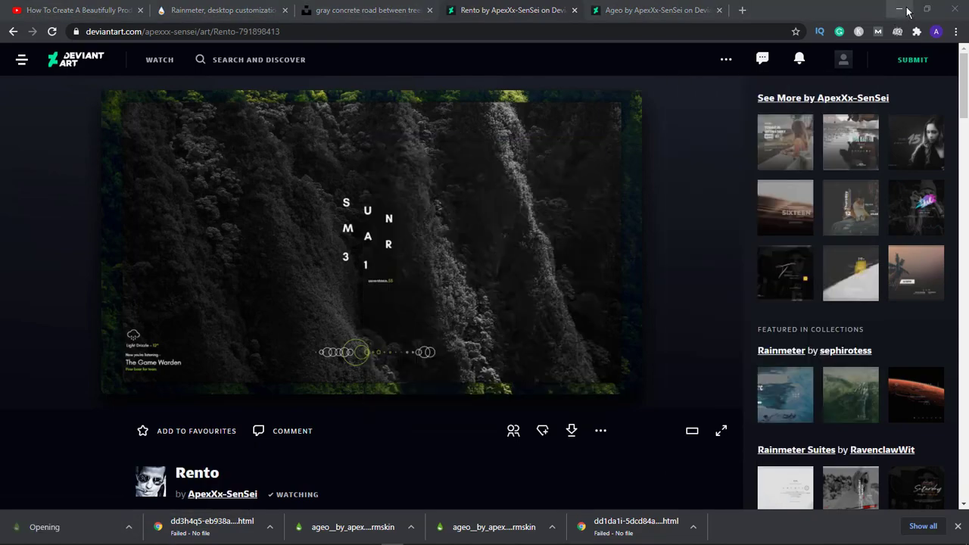
pyautogui.click(908, 11)
pyautogui.click(418, 368)
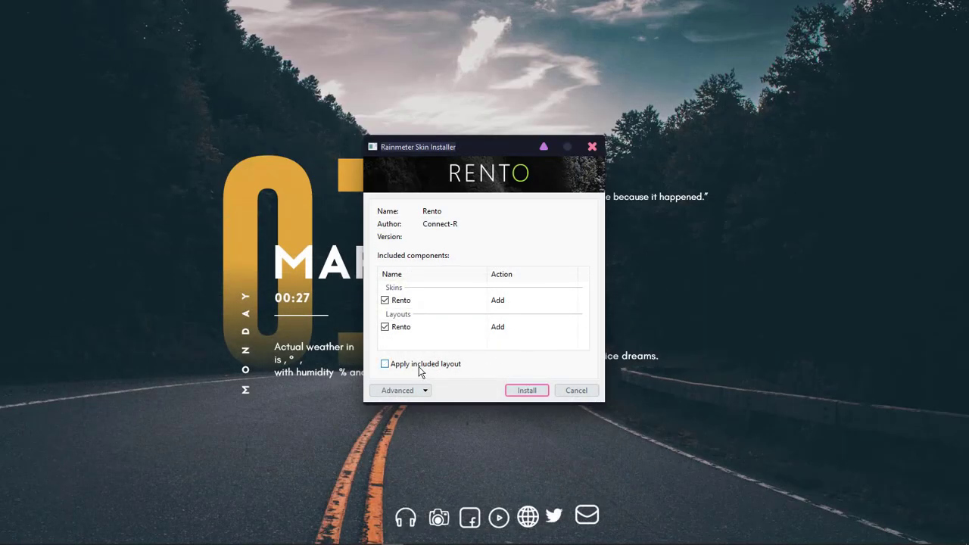
pyautogui.click(544, 392)
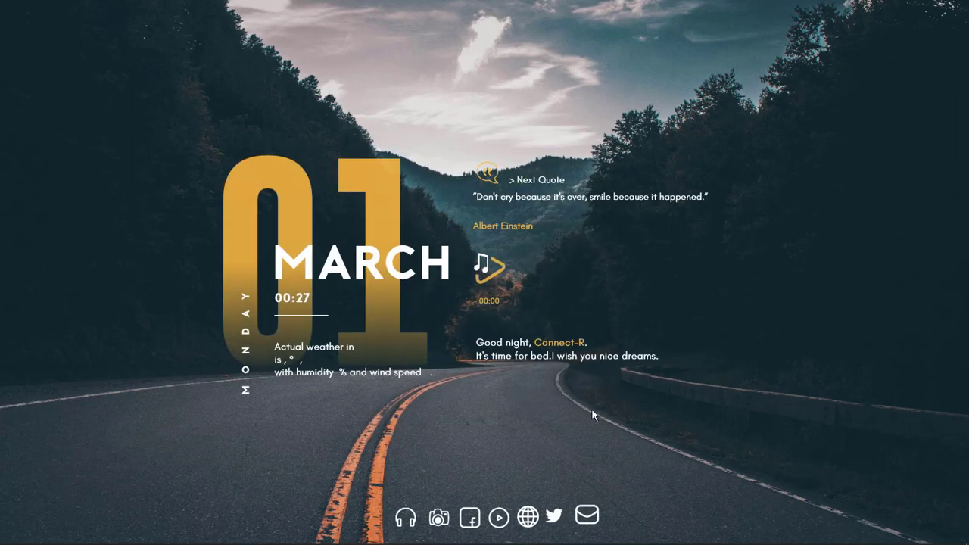
# Open the Rainmeter manager and load Visualizer.ini from the Rento skin's Visualizer folder.
pyautogui.moveTo(692, 534)
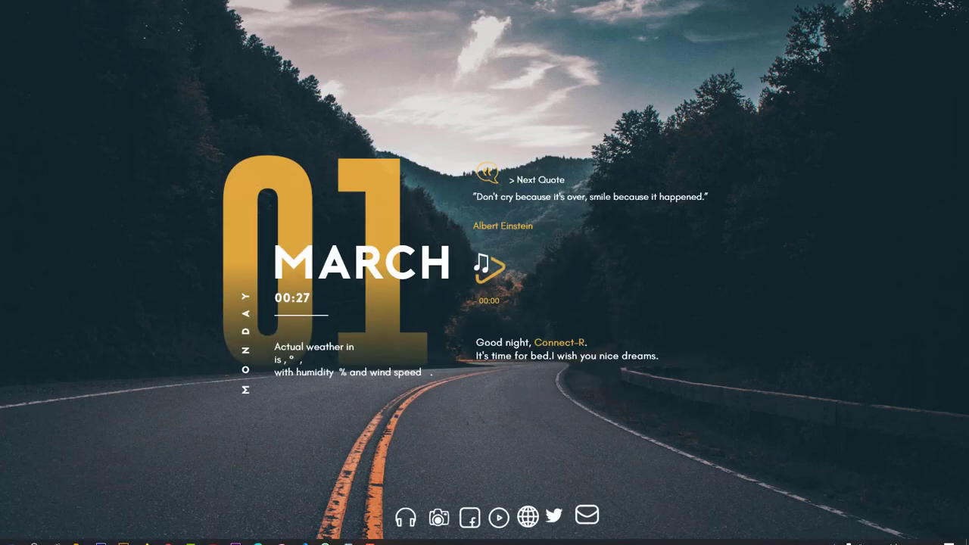
pyautogui.click(819, 535)
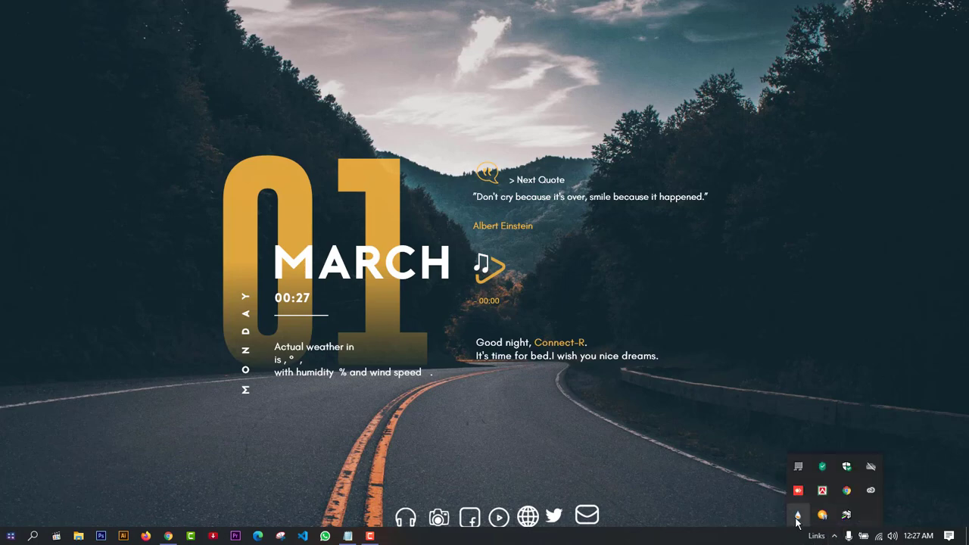
pyautogui.click(797, 518)
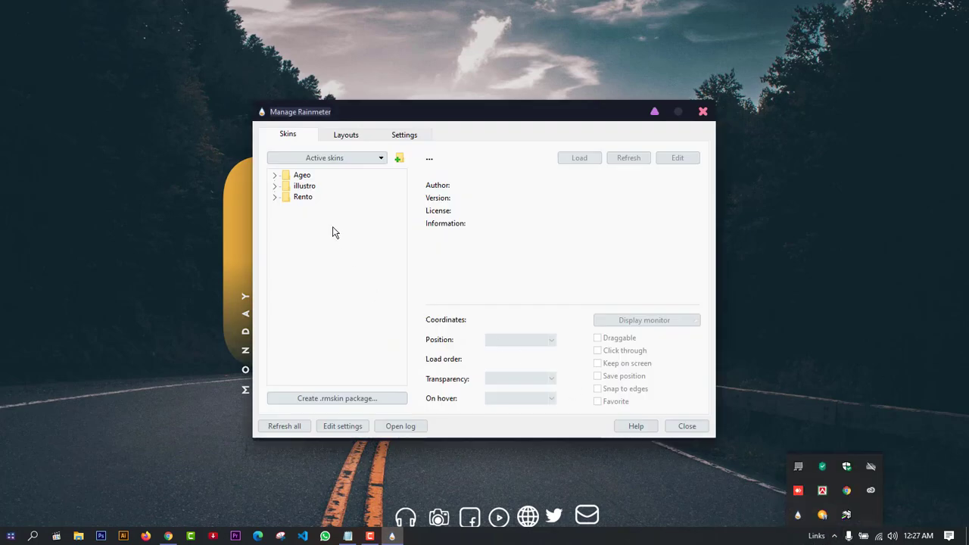
pyautogui.click(276, 198)
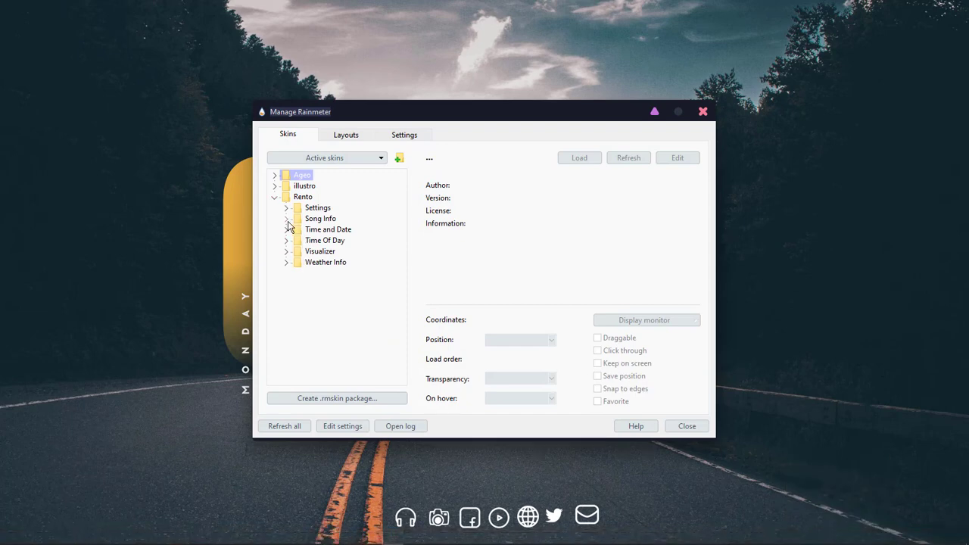
pyautogui.click(286, 251)
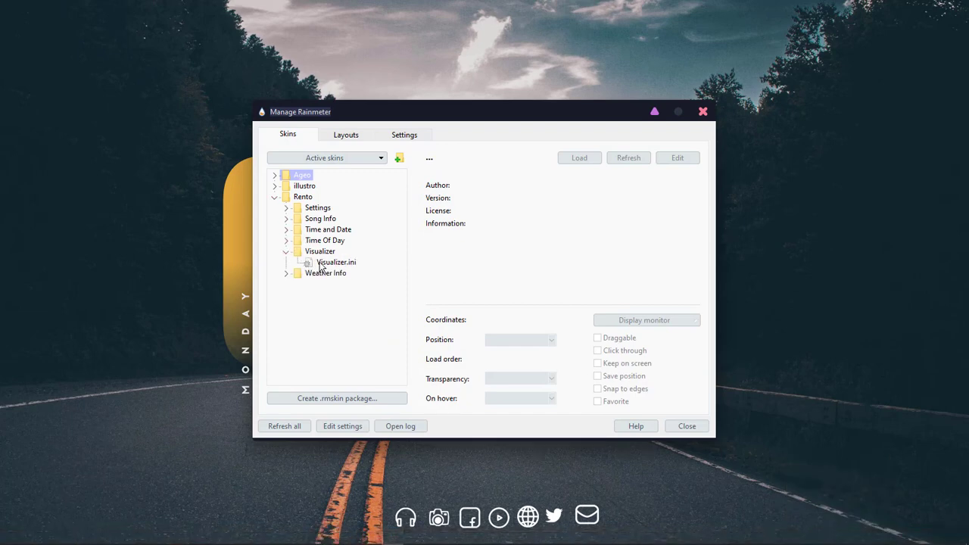
pyautogui.click(322, 264)
pyautogui.click(579, 158)
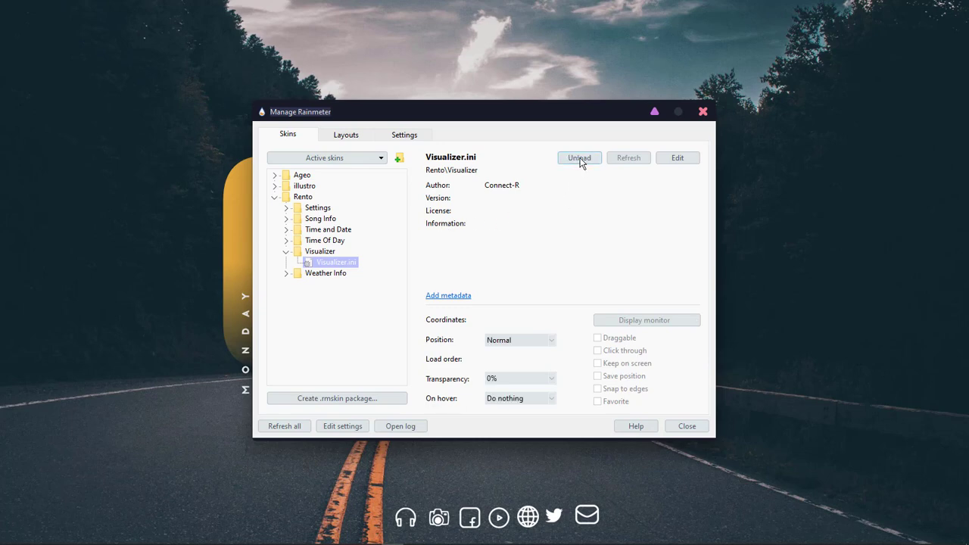
# Set the visualizer's position to On desktop, disable Keep on screen and Snap to edges, and close the manager.
pyautogui.click(504, 340)
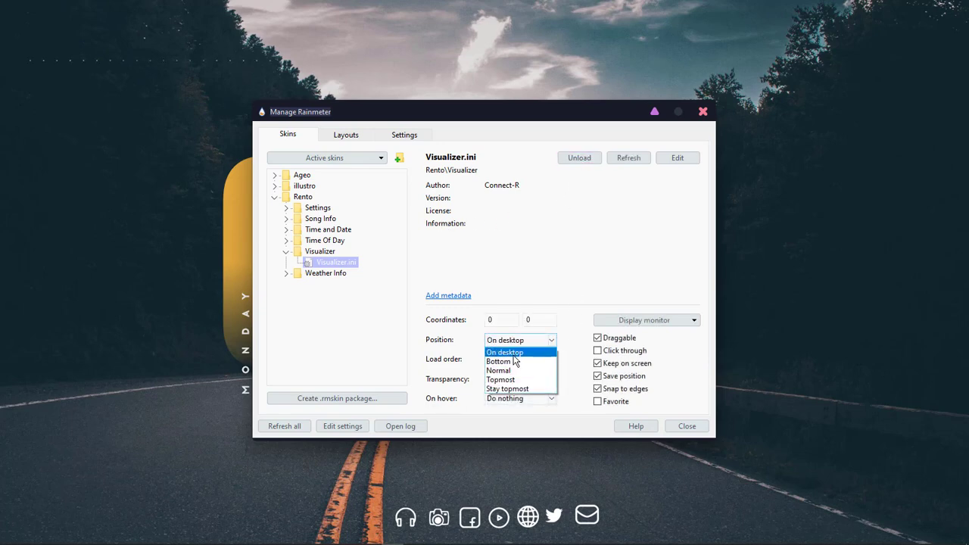
pyautogui.click(507, 349)
pyautogui.click(598, 377)
pyautogui.click(599, 364)
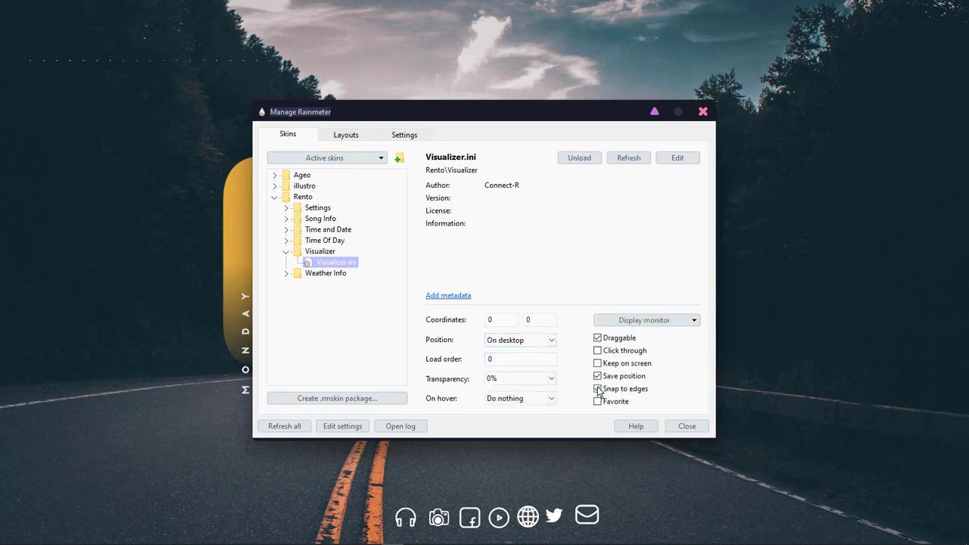
pyautogui.click(598, 389)
pyautogui.click(687, 426)
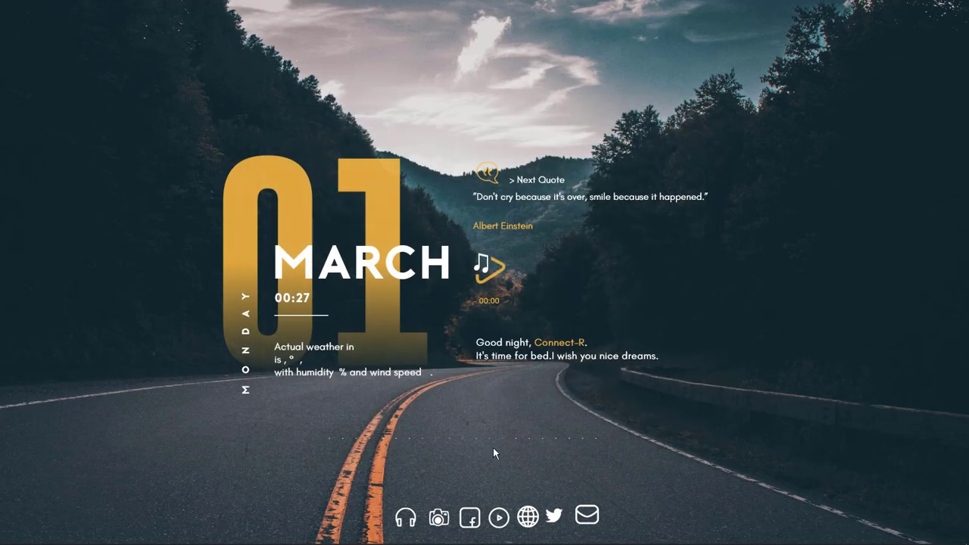
# Set the transparency of the Ageo Video widget to 10%.
pyautogui.rightClick(505, 497)
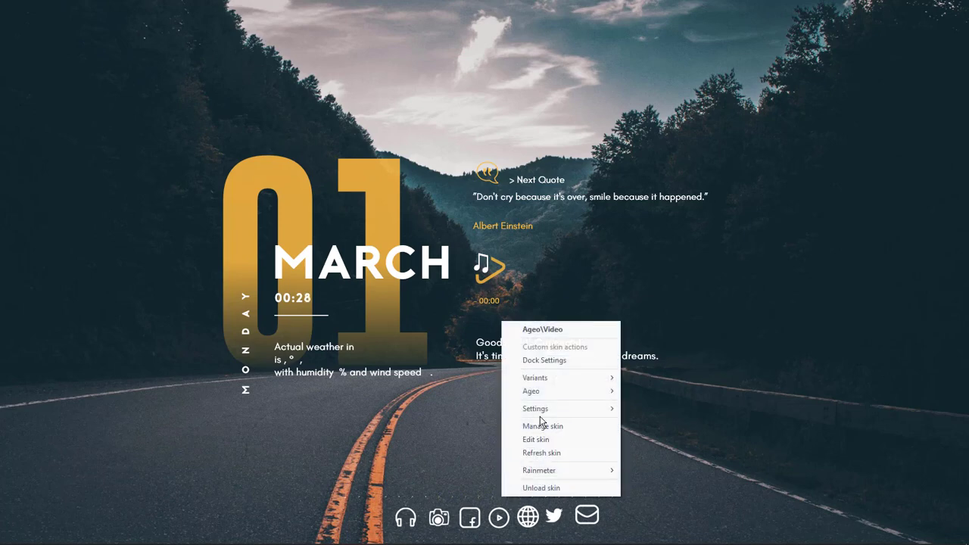
pyautogui.moveTo(540, 413)
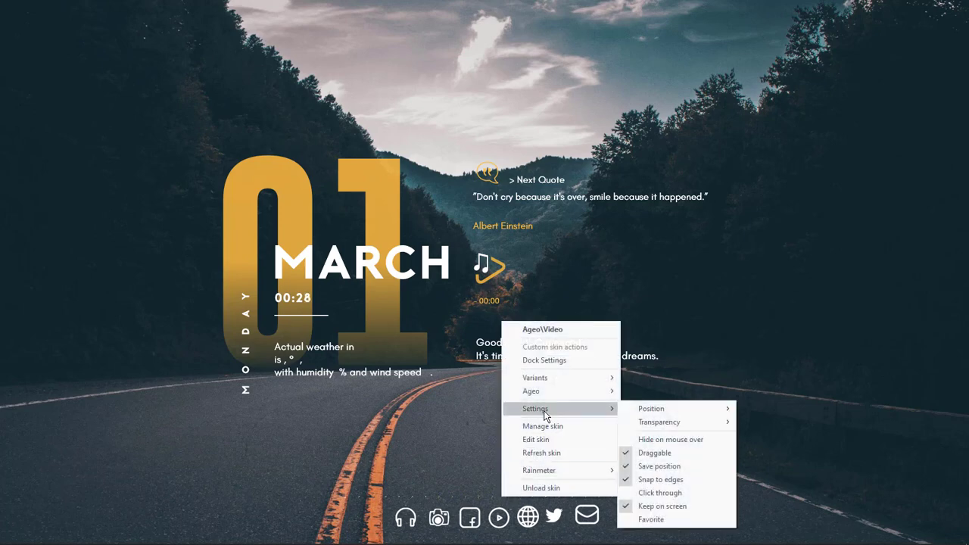
pyautogui.rightClick(476, 497)
pyautogui.moveTo(529, 393)
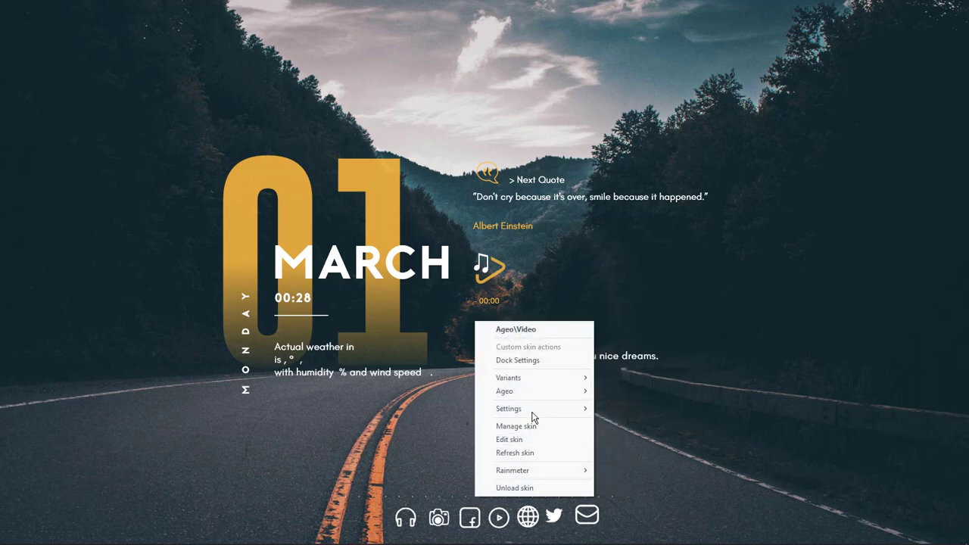
pyautogui.moveTo(534, 412)
pyautogui.moveTo(627, 429)
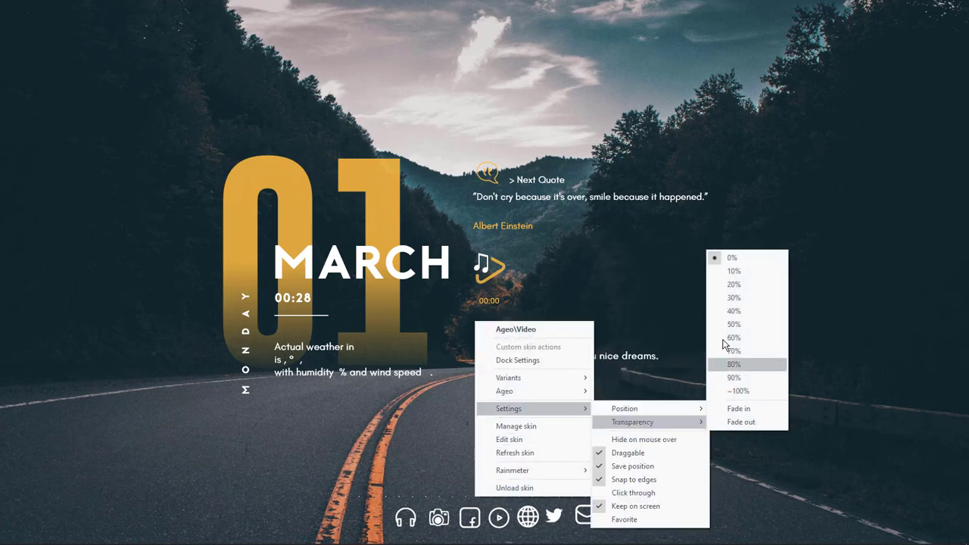
pyautogui.click(726, 270)
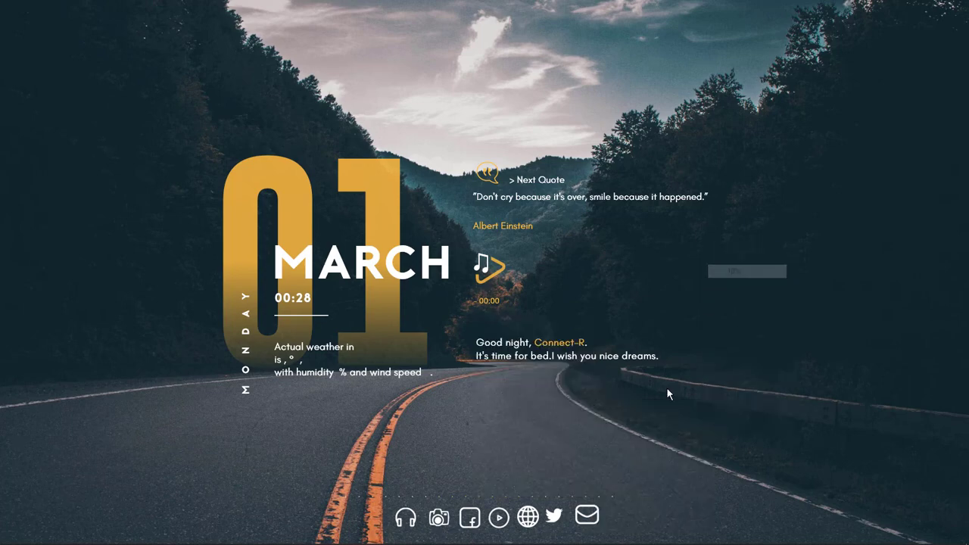
# Set Scale to 0.40 in Rento's Visualizer.ini, save and close the file, and refresh the Ageo Video skin.
pyautogui.rightClick(470, 494)
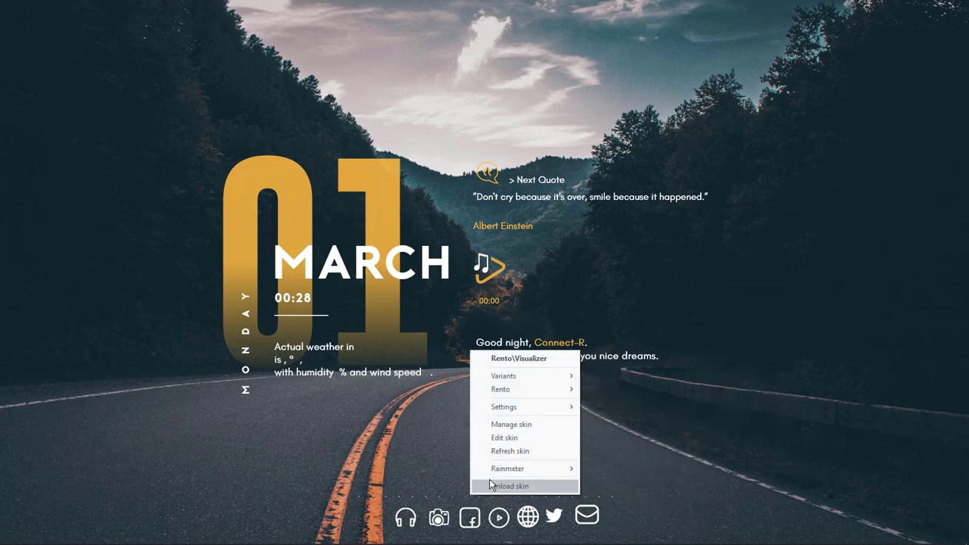
pyautogui.click(506, 438)
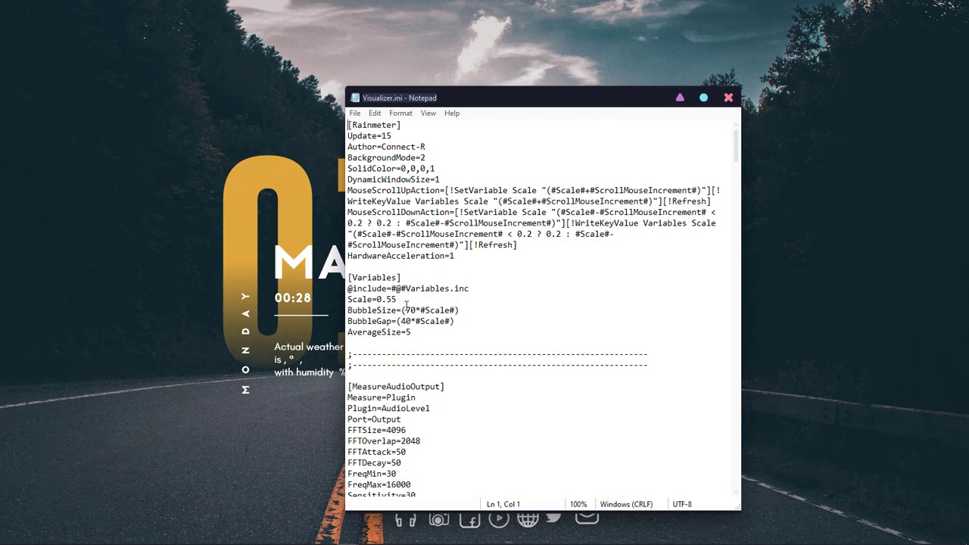
pyautogui.moveTo(389, 299); pyautogui.dragTo(398, 300)
pyautogui.write('40')
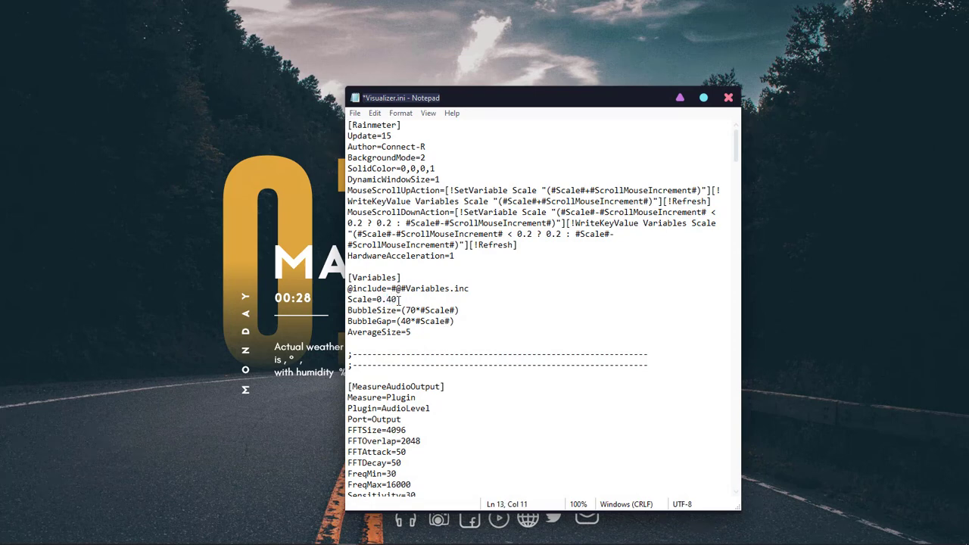
pyautogui.click(354, 113)
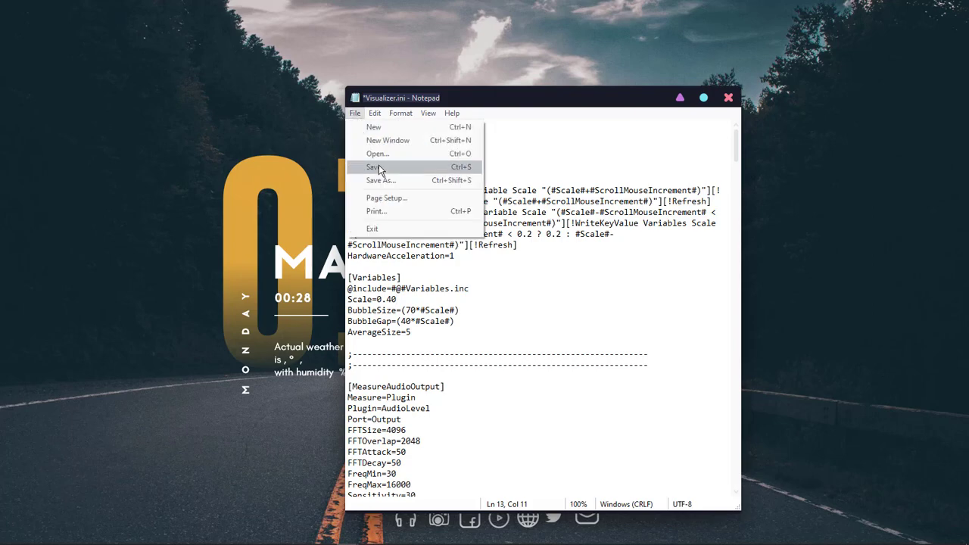
pyautogui.click(380, 168)
pyautogui.click(729, 97)
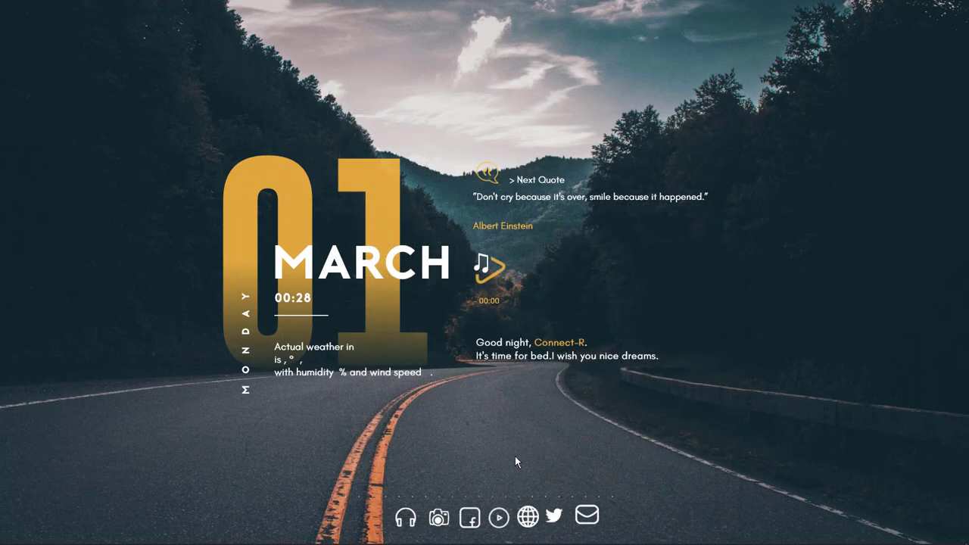
pyautogui.rightClick(481, 496)
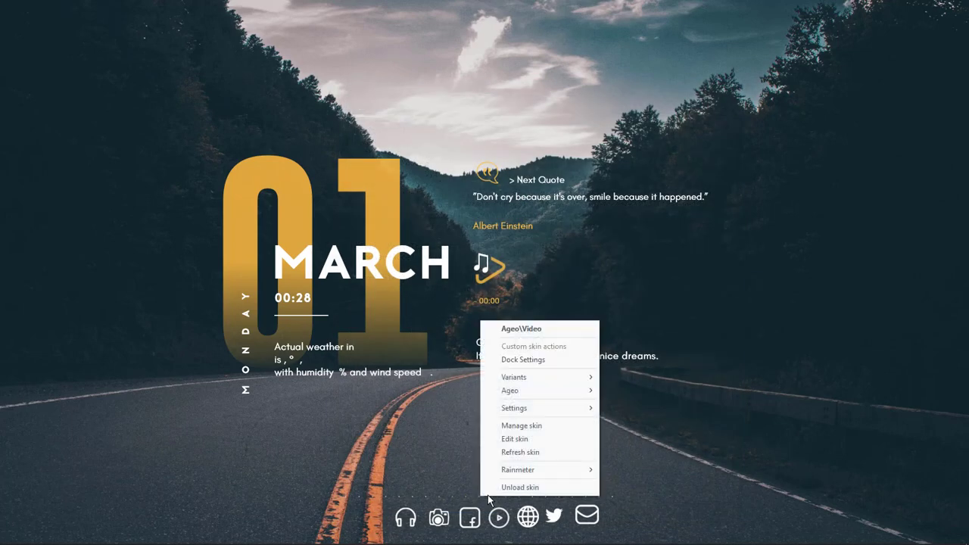
pyautogui.click(517, 453)
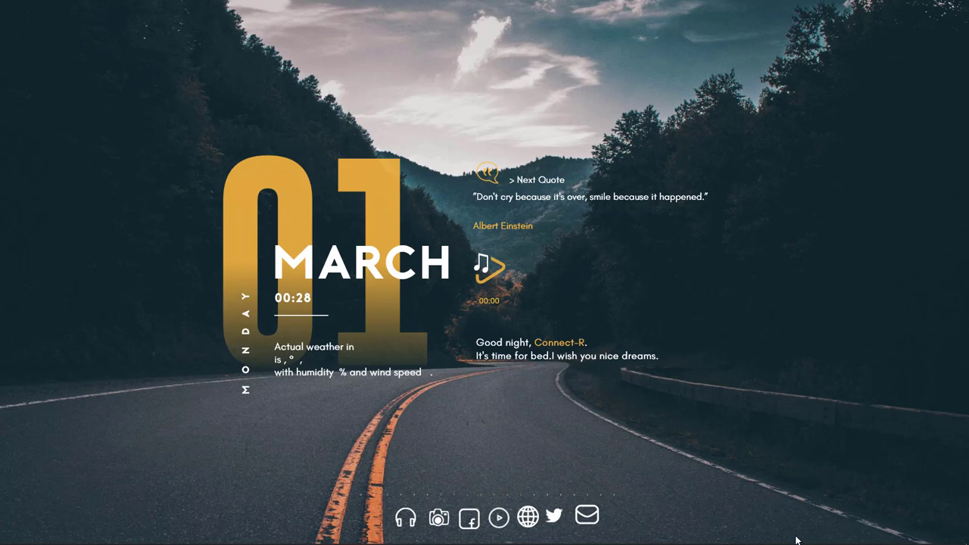
# Open the Rainmeter manager and load Settings.ini from the Ageo skin's Settings folder.
pyautogui.moveTo(797, 540)
pyautogui.click(834, 536)
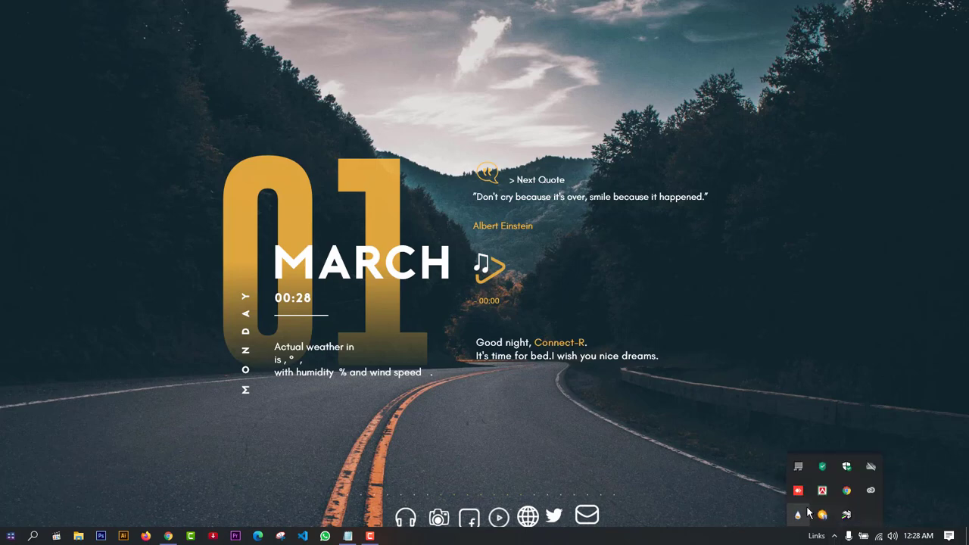
pyautogui.click(797, 515)
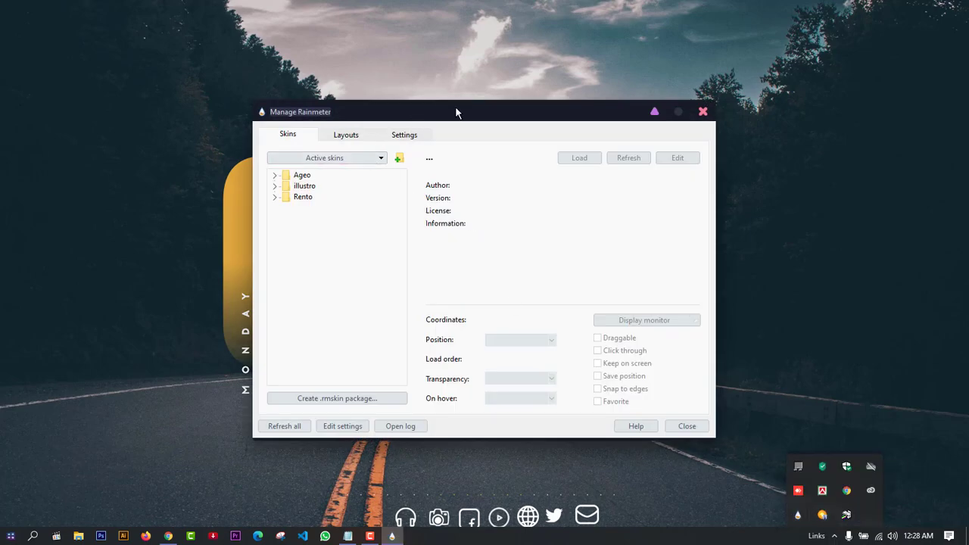
pyautogui.moveTo(457, 112); pyautogui.dragTo(540, 100)
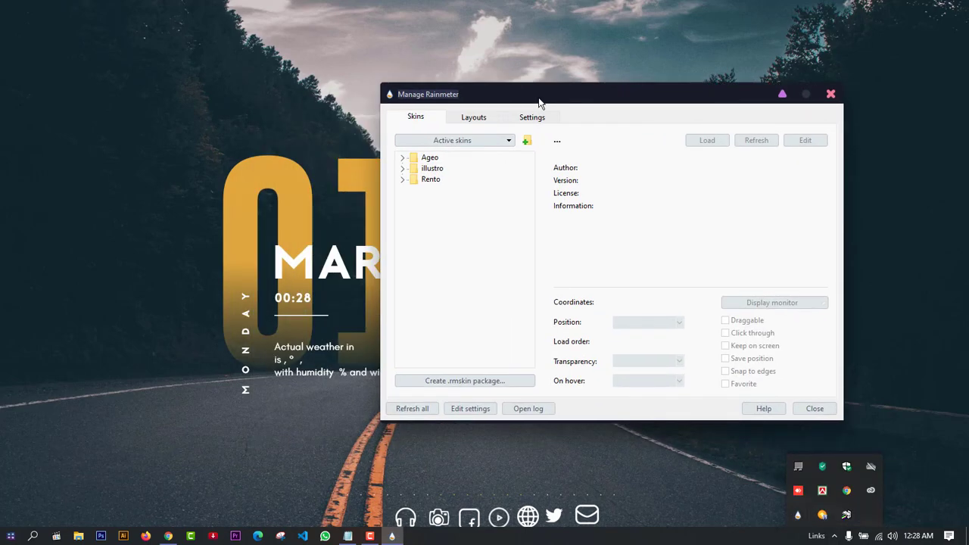
pyautogui.click(404, 159)
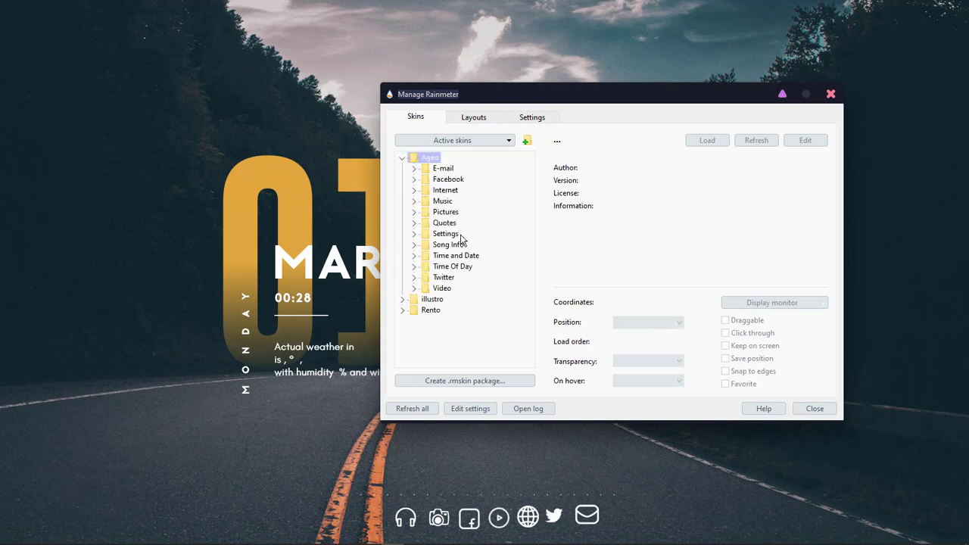
pyautogui.click(414, 234)
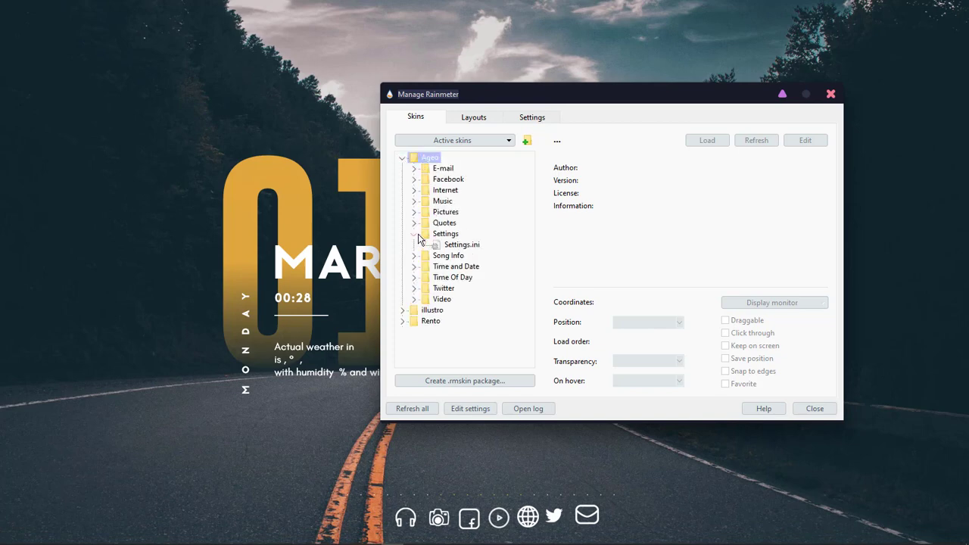
pyautogui.doubleClick(460, 246)
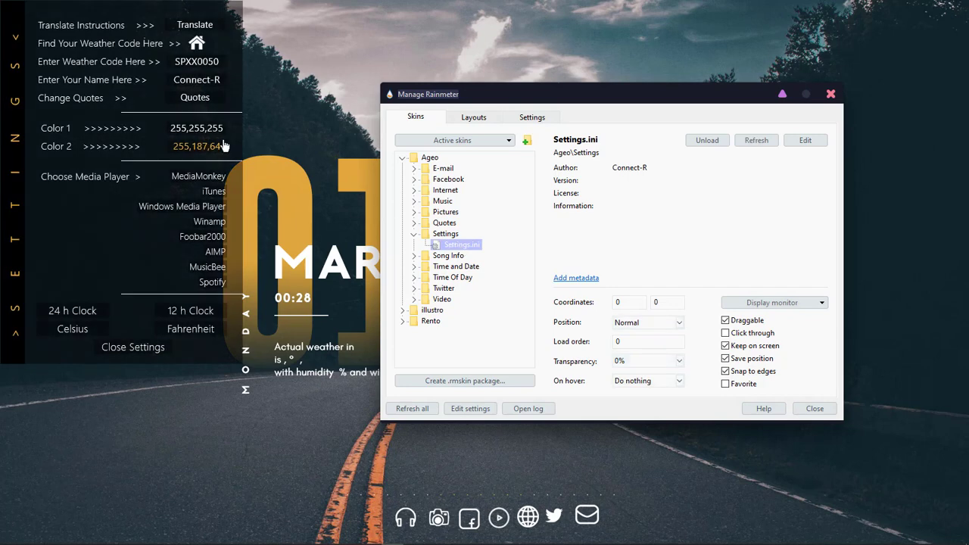
pyautogui.click(176, 212)
pyautogui.click(209, 195)
# Open the weather code lookup site from the Ageo settings and search for Dhaka.
pyautogui.click(196, 44)
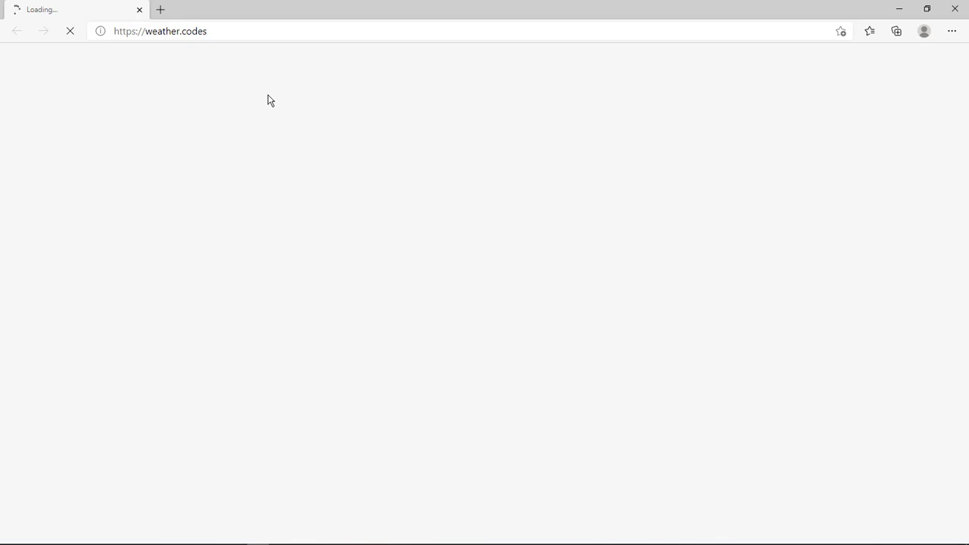
pyautogui.click(378, 318)
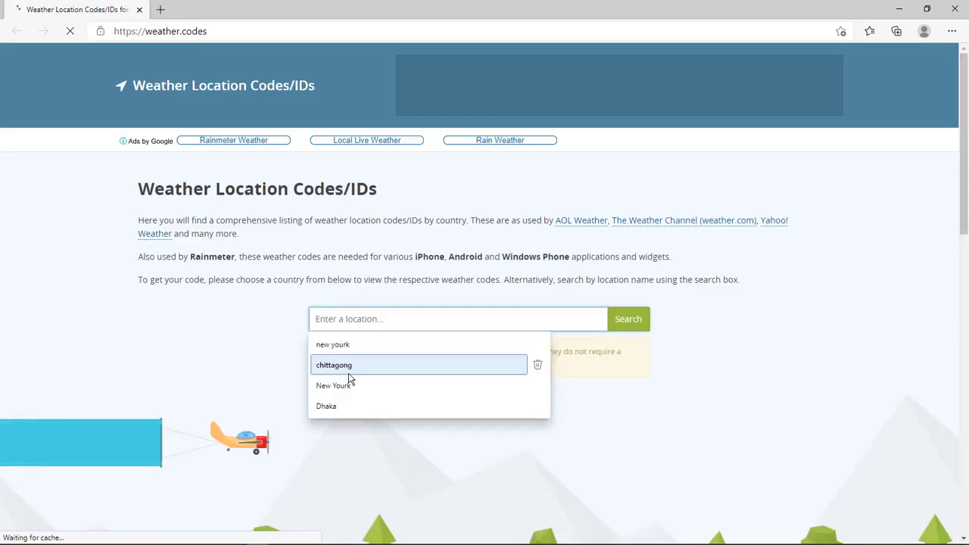
pyautogui.click(346, 407)
pyautogui.click(640, 322)
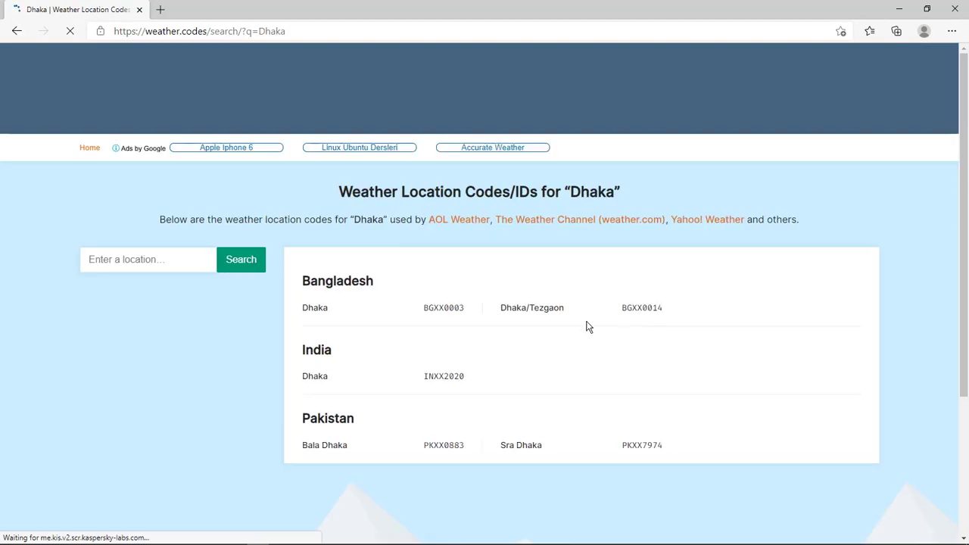
# Copy the weather code INXX2020 listed for Dhaka under India and close the browser.
pyautogui.moveTo(474, 381); pyautogui.dragTo(451, 383)
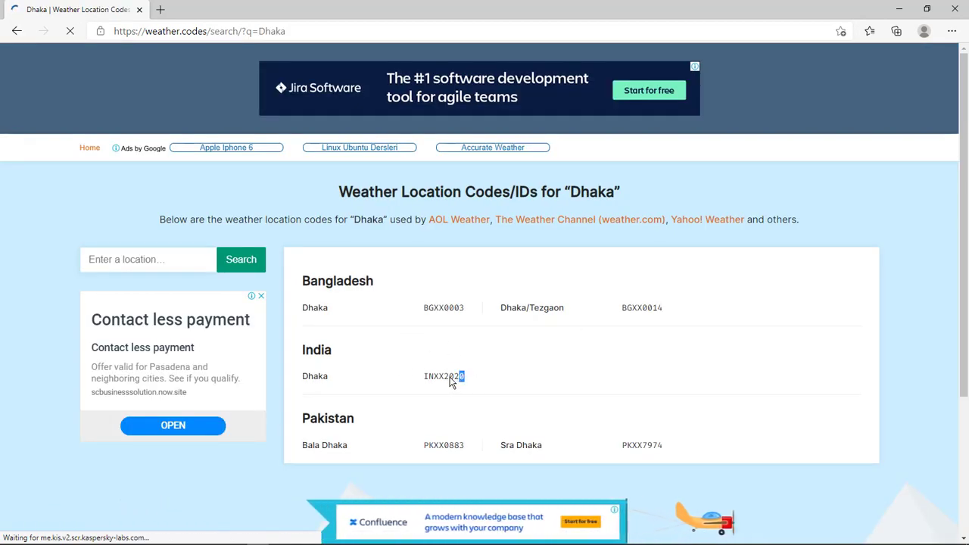
pyautogui.moveTo(464, 308); pyautogui.dragTo(431, 314)
pyautogui.moveTo(469, 382)
pyautogui.mouseDown()
pyautogui.moveTo(434, 380)
pyautogui.moveTo(458, 377)
pyautogui.mouseUp()
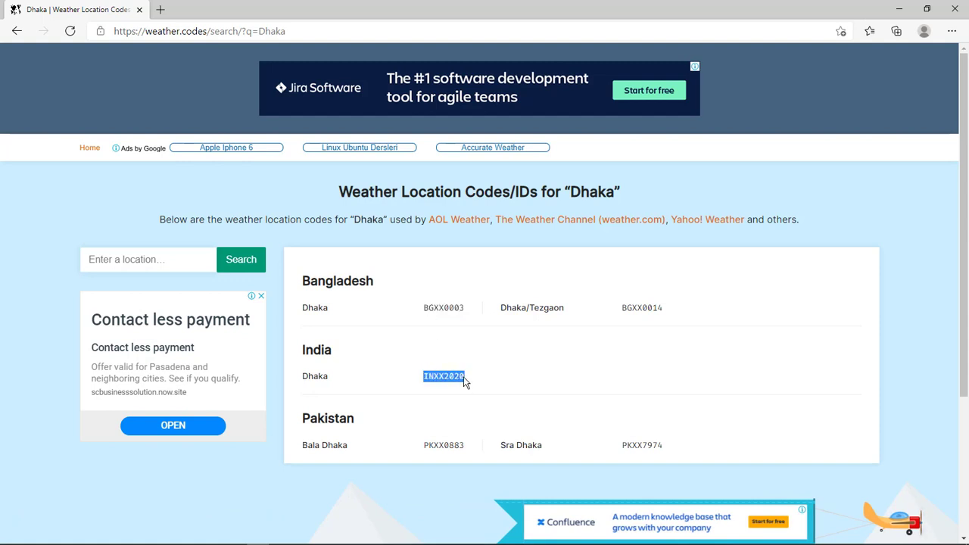
pyautogui.rightClick(466, 382)
pyautogui.click(491, 175)
pyautogui.click(955, 9)
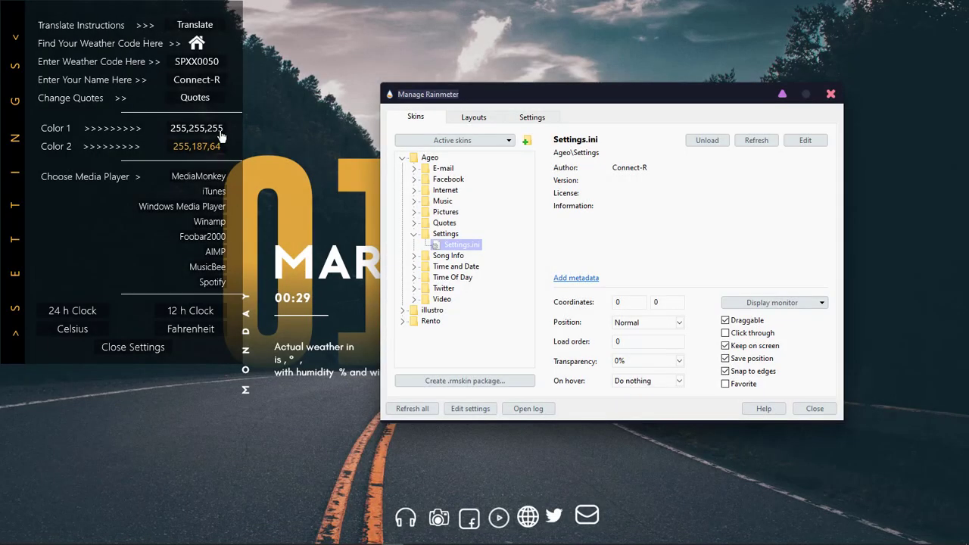
# Set the weather code to INXX2020 in the Ageo settings, and close the settings and the Rainmeter manager.
pyautogui.click(205, 62)
pyautogui.rightClick(203, 63)
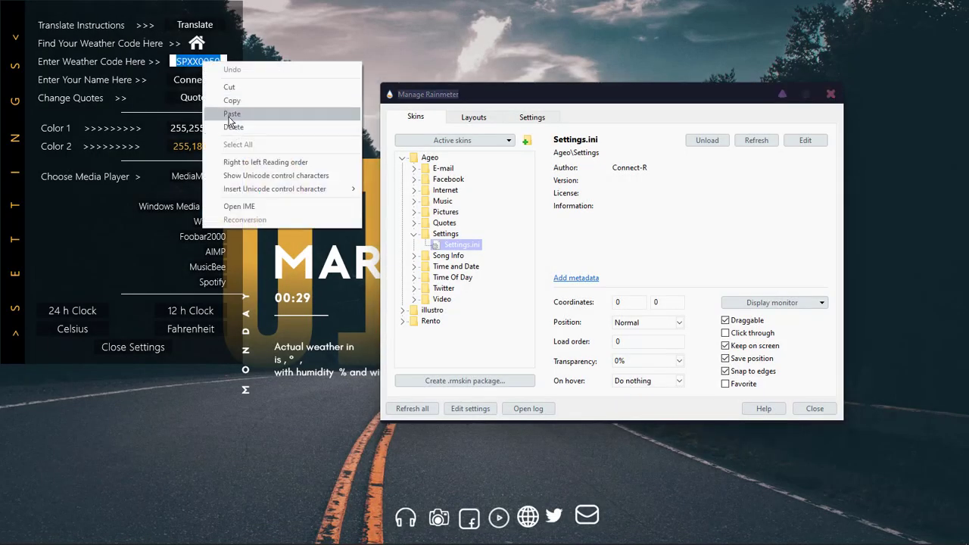
pyautogui.click(232, 113)
pyautogui.press('Return')
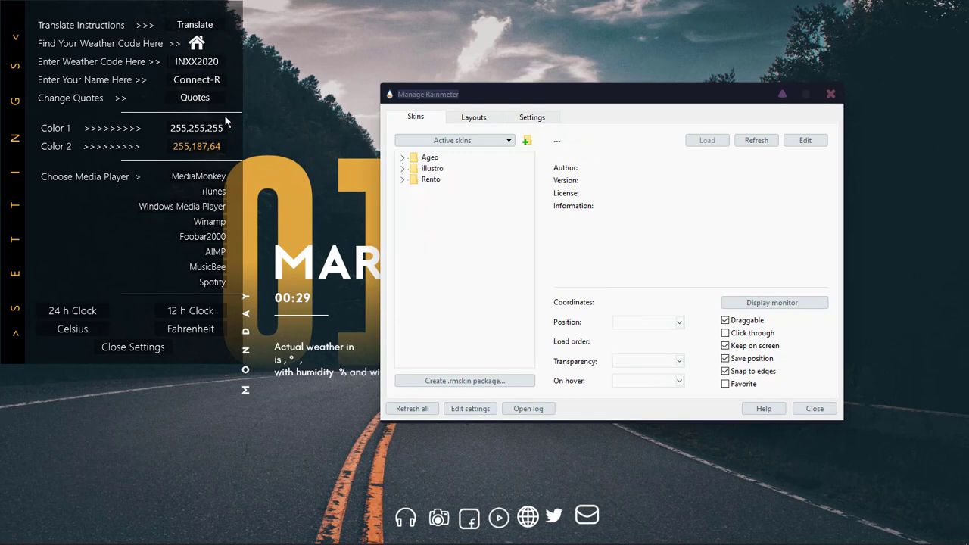
pyautogui.click(146, 349)
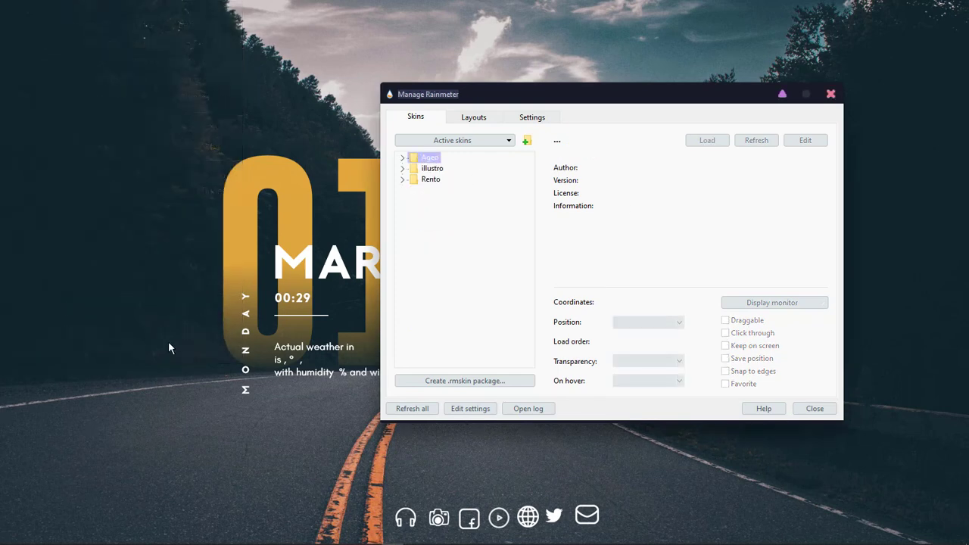
pyautogui.click(830, 95)
# Refresh the Ageo Time and Date skin, and review its Time and Date.ini file without editing it.
pyautogui.rightClick(383, 281)
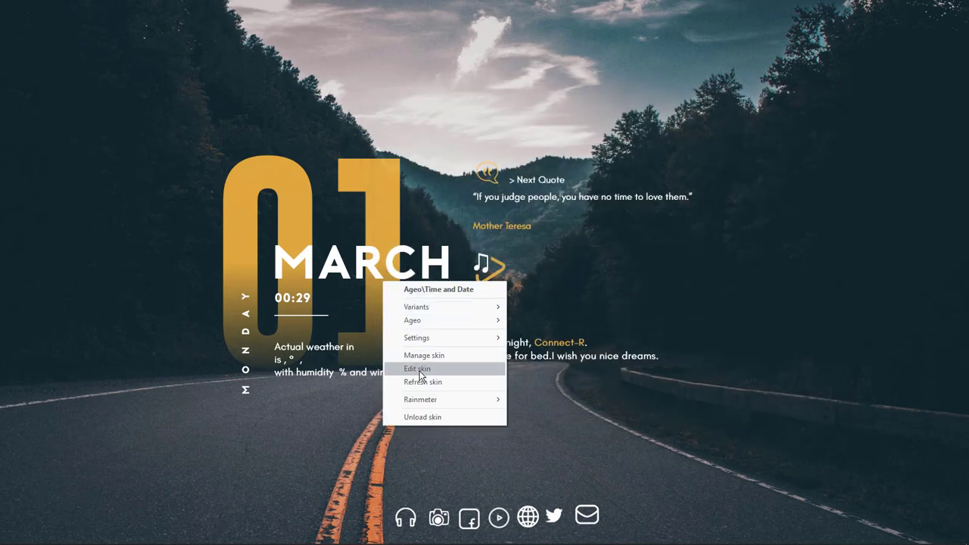
pyautogui.click(403, 381)
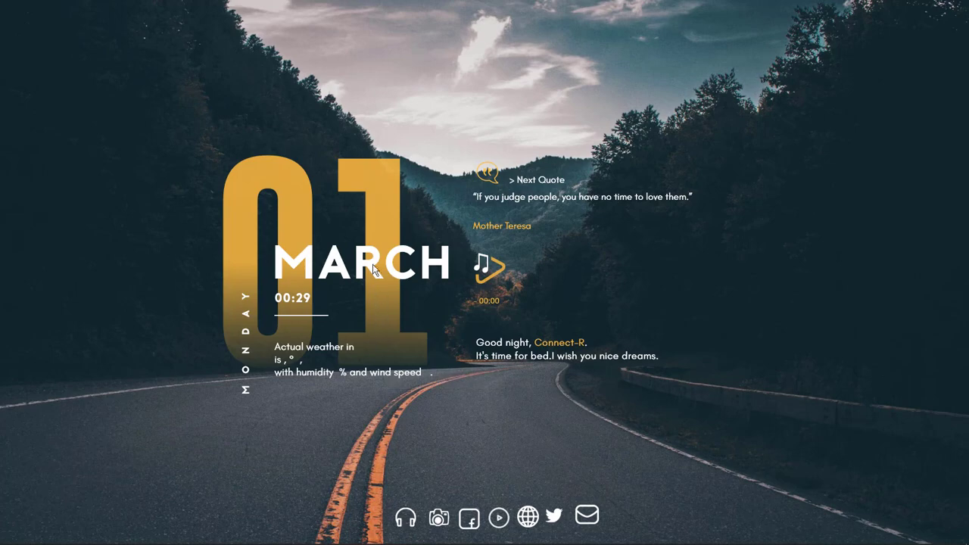
pyautogui.rightClick(372, 258)
pyautogui.click(414, 343)
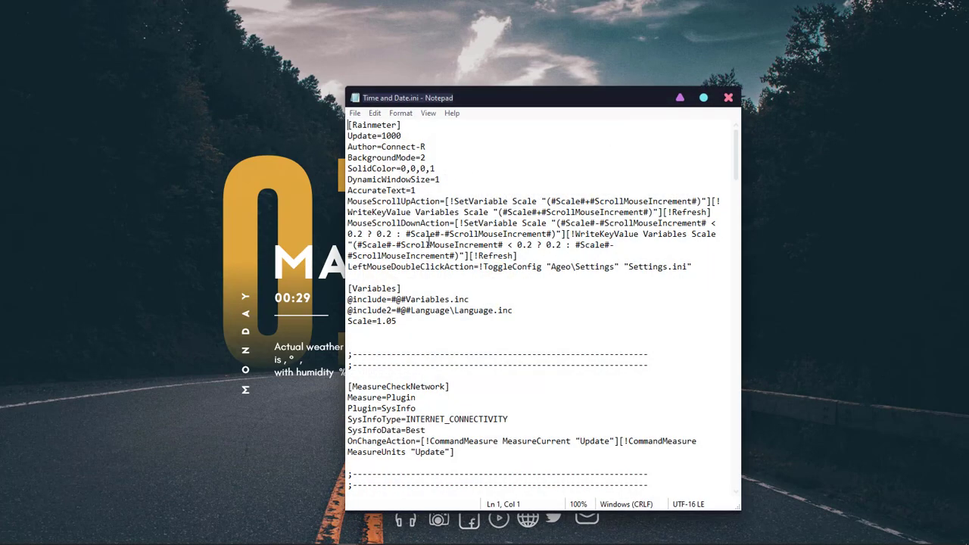
pyautogui.scroll(-1, 431, 280)
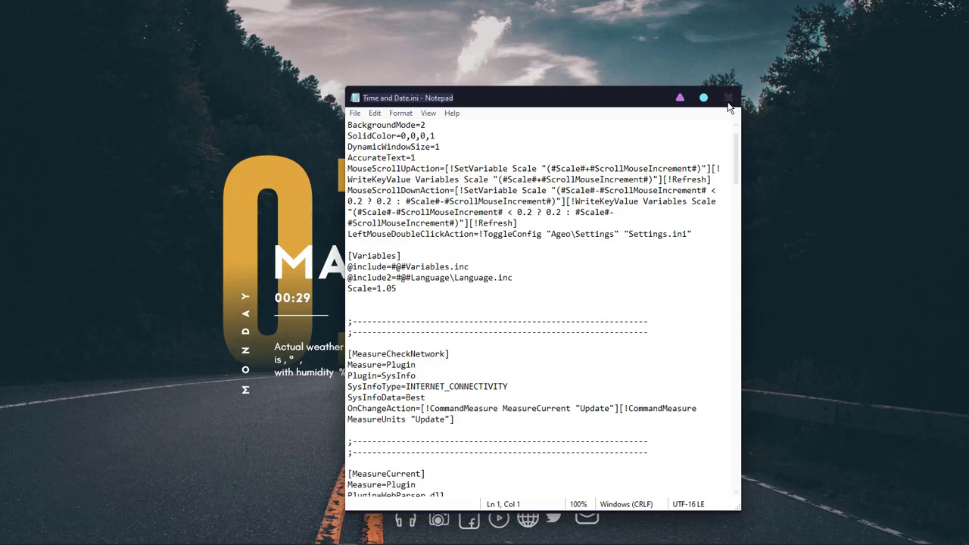
pyautogui.click(728, 97)
# Set the transparency of the Ageo Time and Date widget to 10%.
pyautogui.rightClick(375, 264)
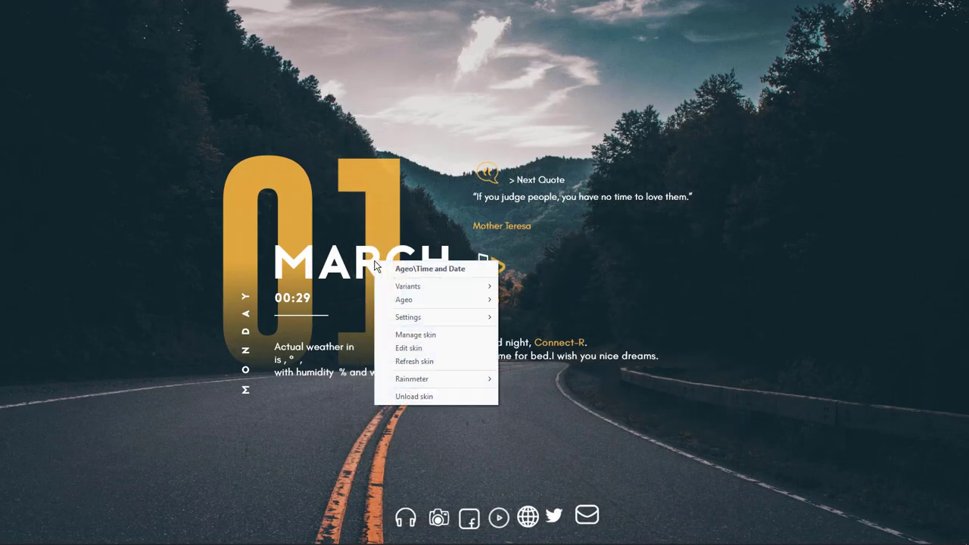
pyautogui.moveTo(407, 316)
pyautogui.moveTo(547, 333)
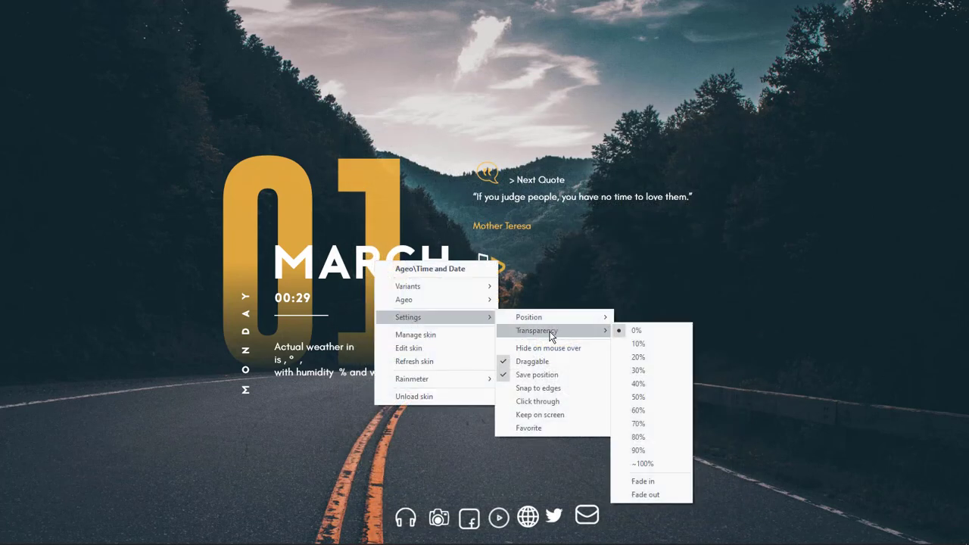
pyautogui.click(635, 345)
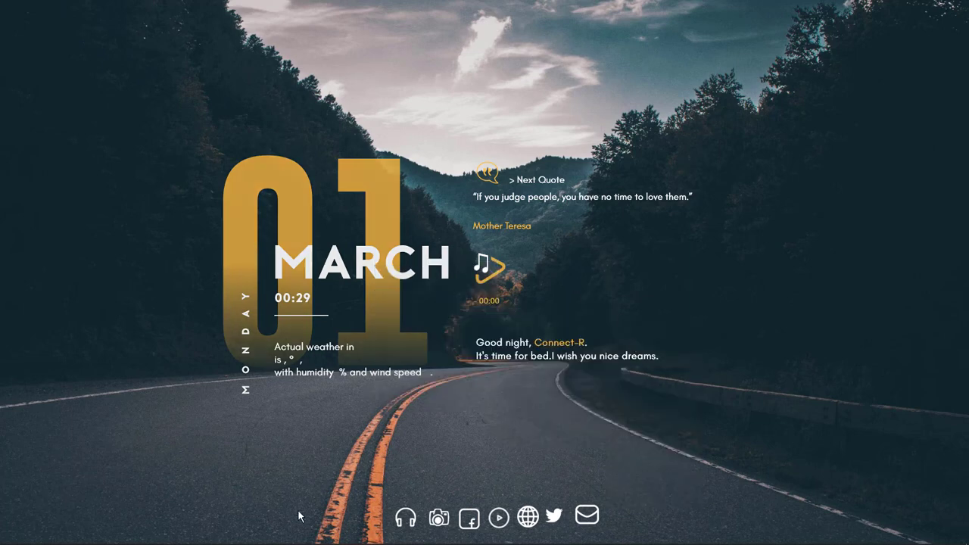
# Play the ARIJIT_SINGH_BEST_HEART_TOUCHING_SONGS MP3 from Downloads to test the song info and visualizer widgets, and close the player.
pyautogui.moveTo(125, 538)
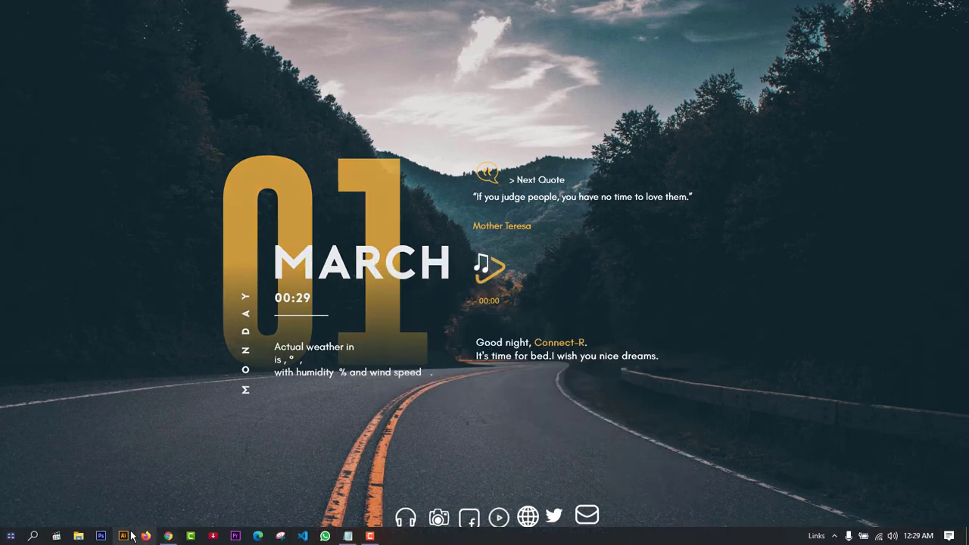
pyautogui.click(80, 535)
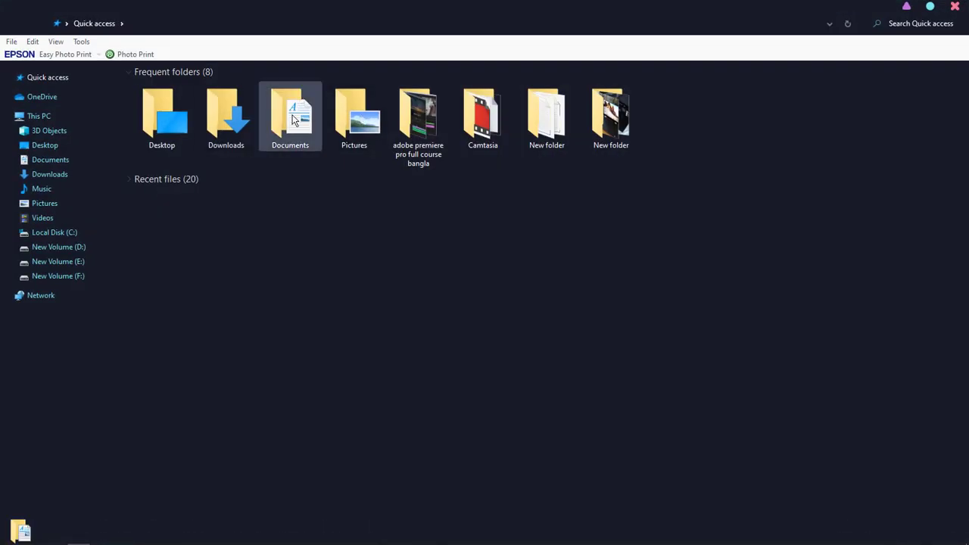
pyautogui.doubleClick(220, 133)
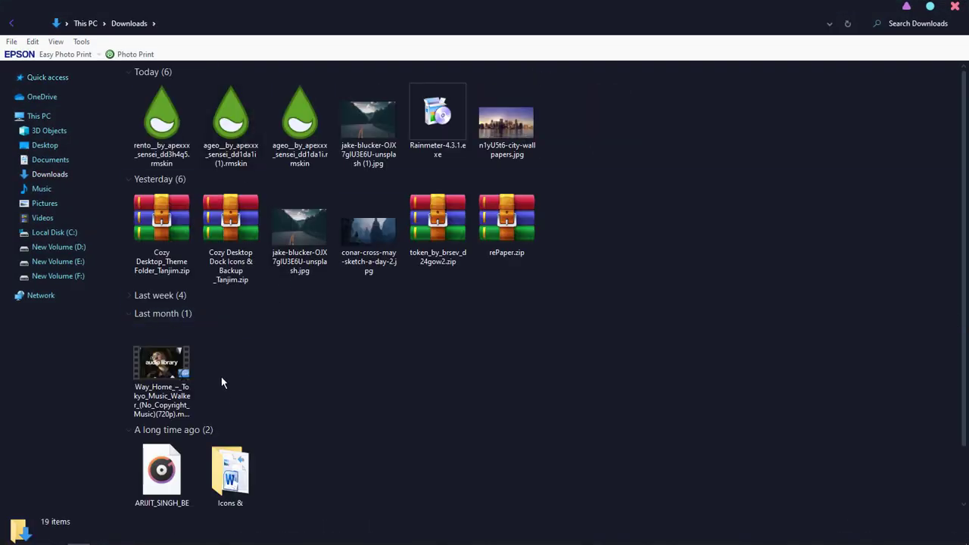
pyautogui.rightClick(161, 468)
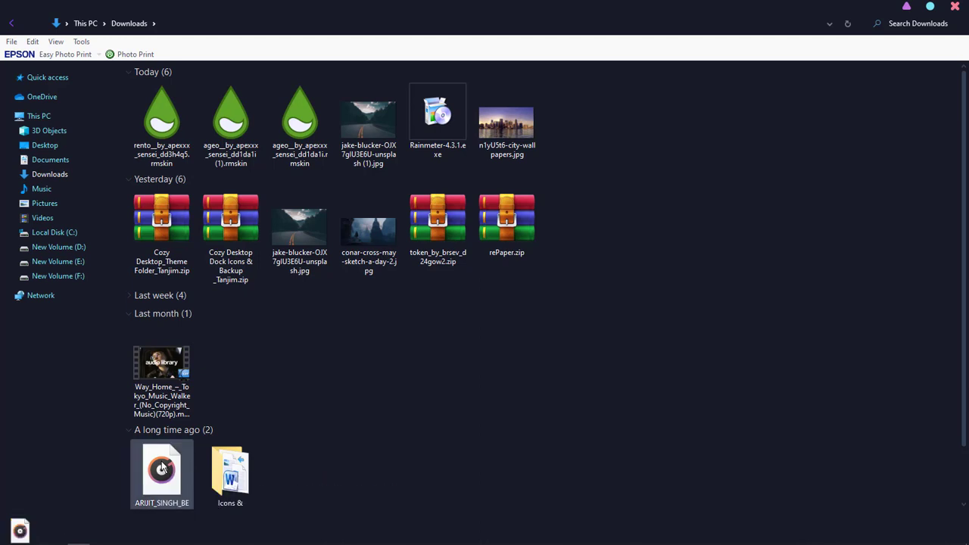
pyautogui.click(220, 169)
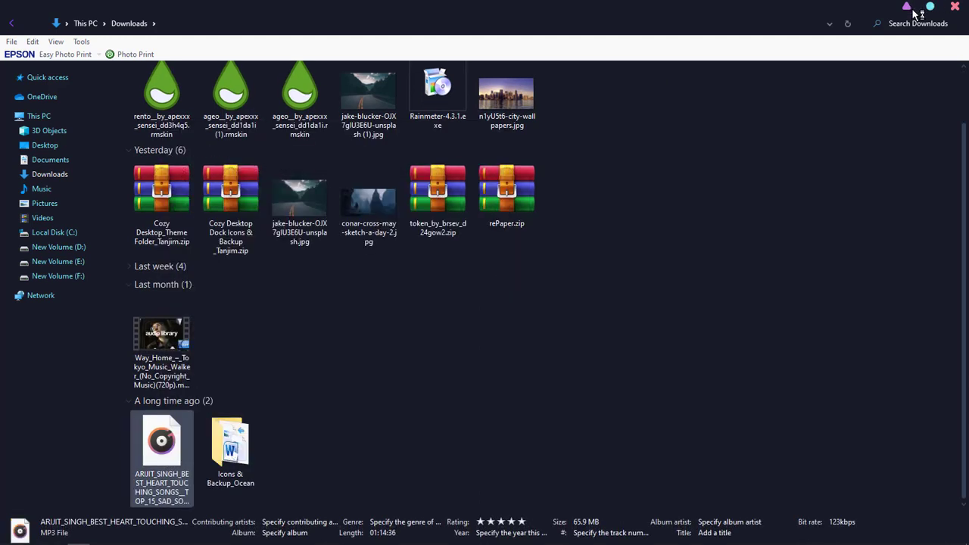
pyautogui.click(908, 8)
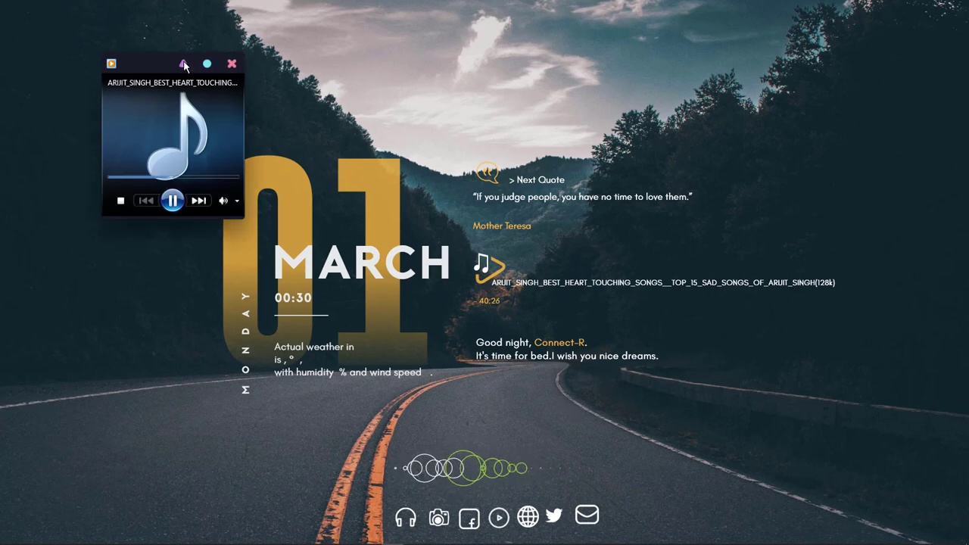
pyautogui.click(232, 63)
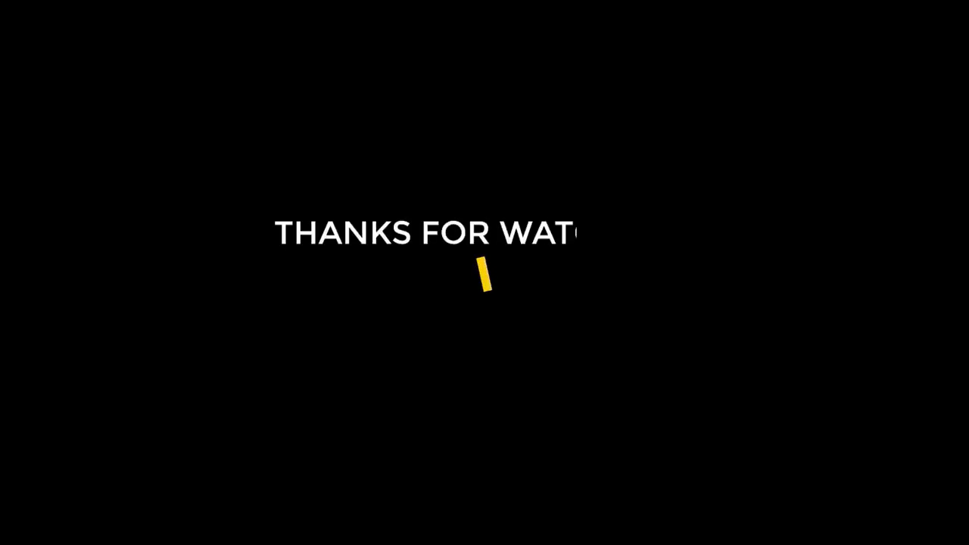